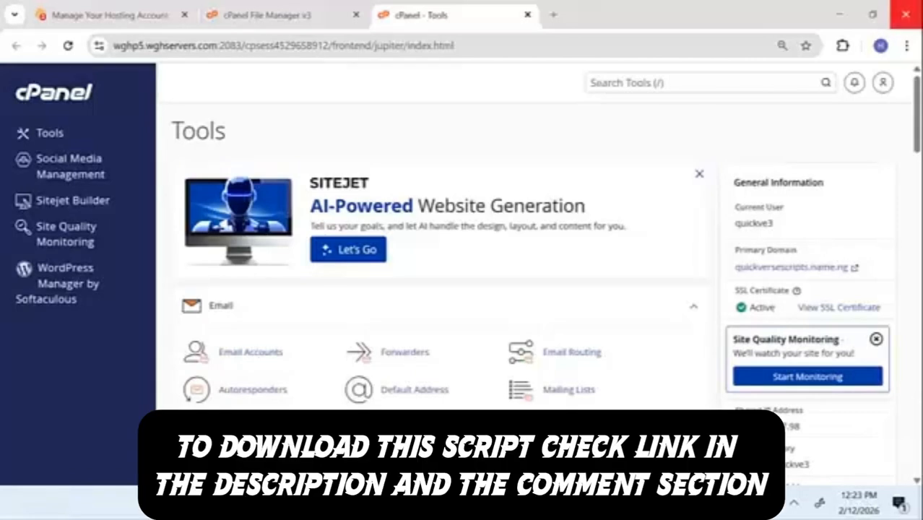
Step: Open a new tab and minimize the hosting browser to reveal the Quick Verse site in Edge
left_click(552, 15)
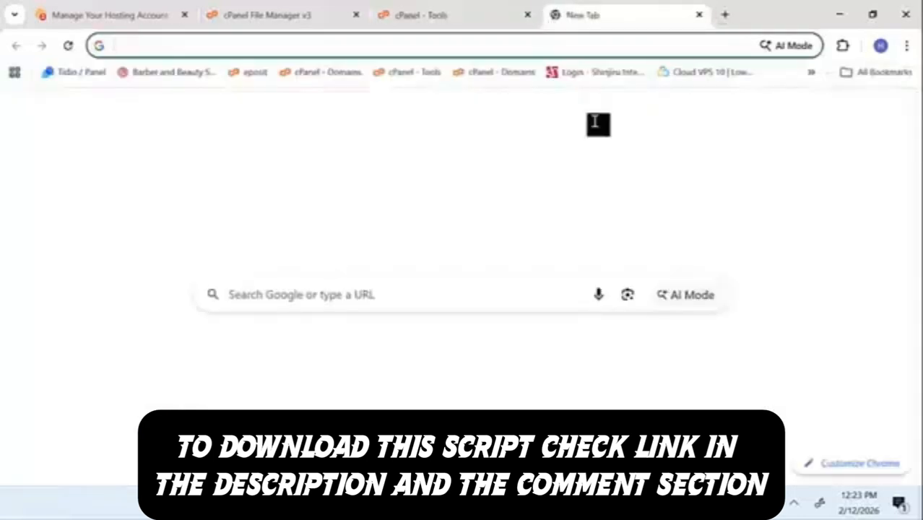
left_click(853, 10)
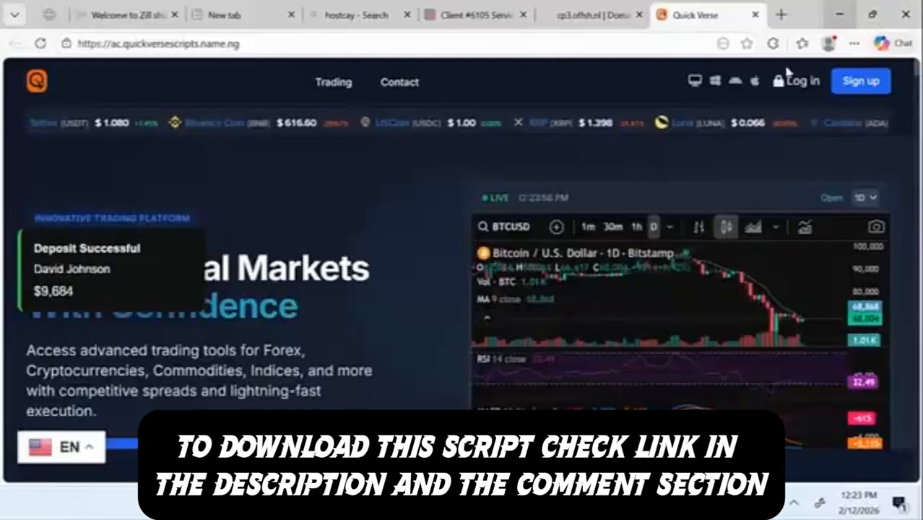
scroll(415, 230, "down", 2)
scroll(416, 232, "down", 3)
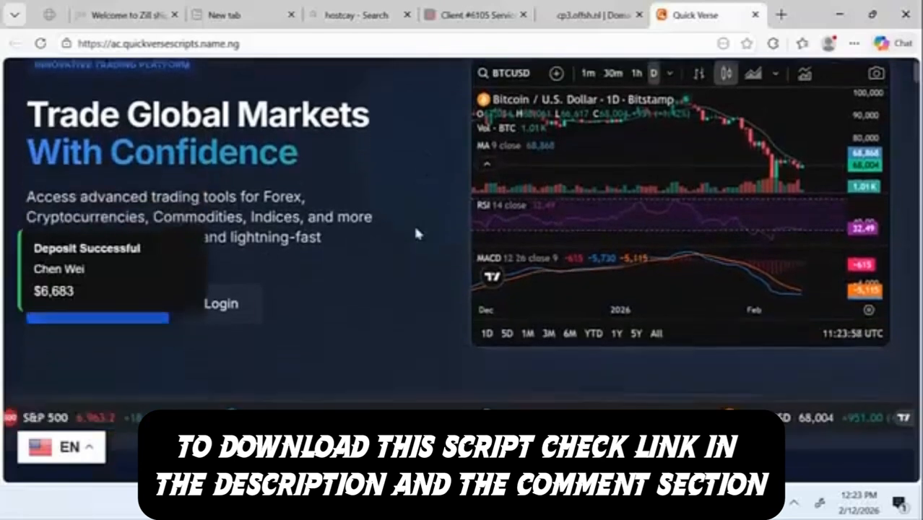
scroll(416, 232, "down", 5)
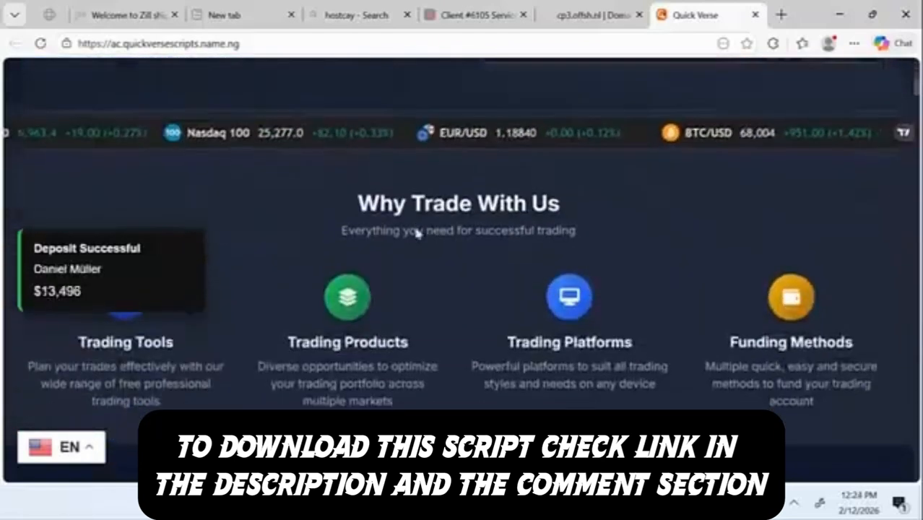
scroll(416, 232, "down", 4)
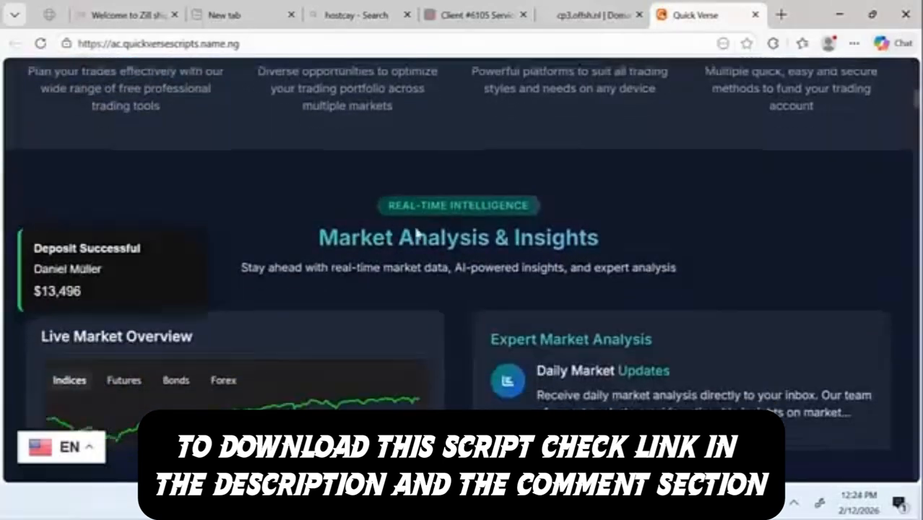
scroll(417, 233, "down", 2)
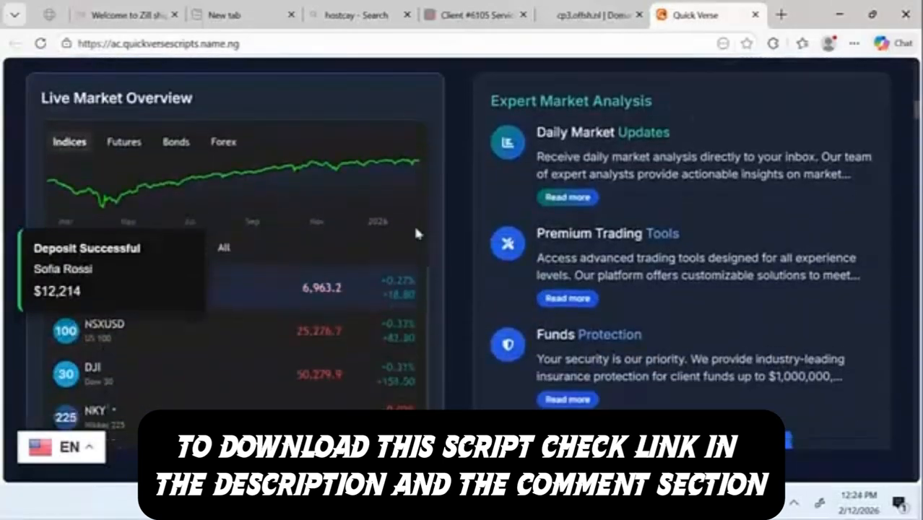
scroll(416, 232, "down", 6)
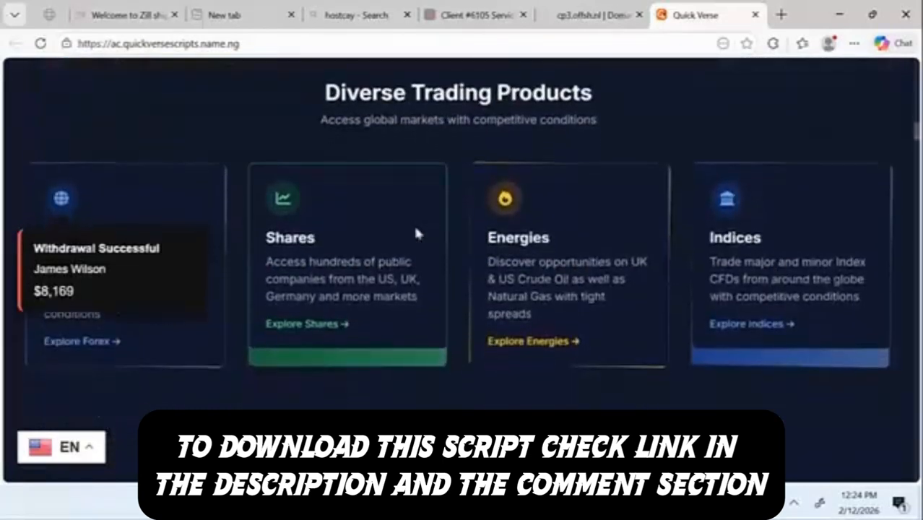
scroll(416, 233, "down", 5)
scroll(415, 233, "down", 7)
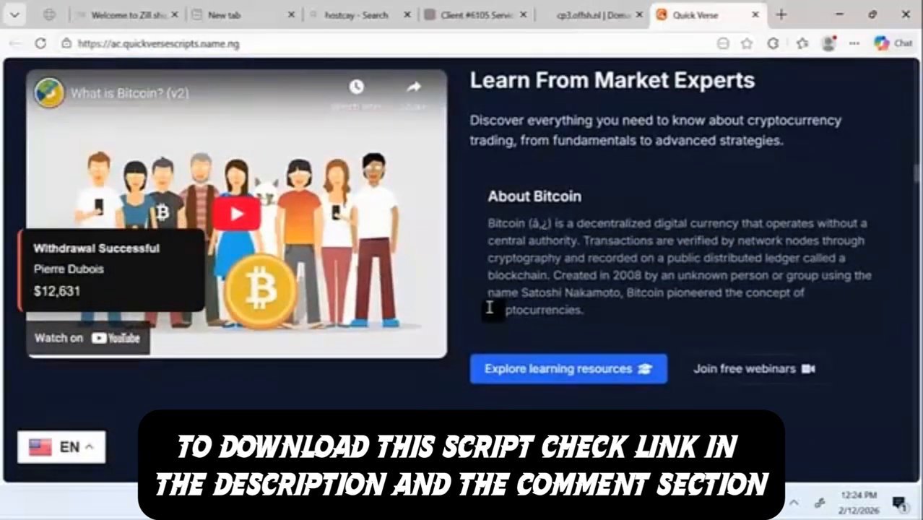
scroll(564, 364, "down", 4)
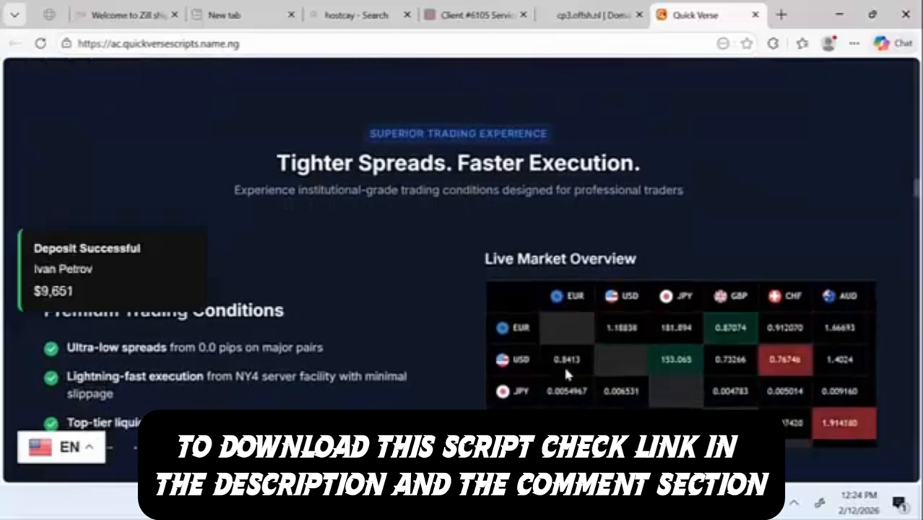
scroll(564, 364, "down", 2)
scroll(406, 317, "down", 3)
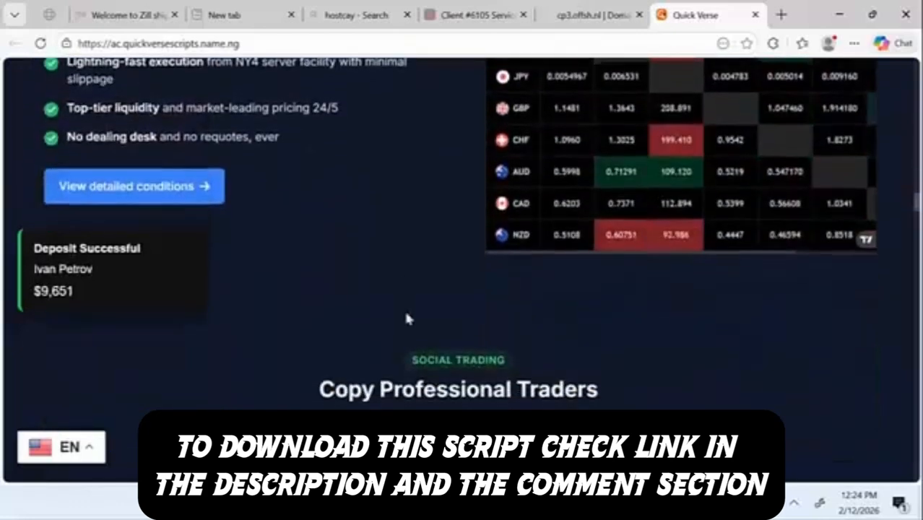
scroll(406, 316, "down", 10)
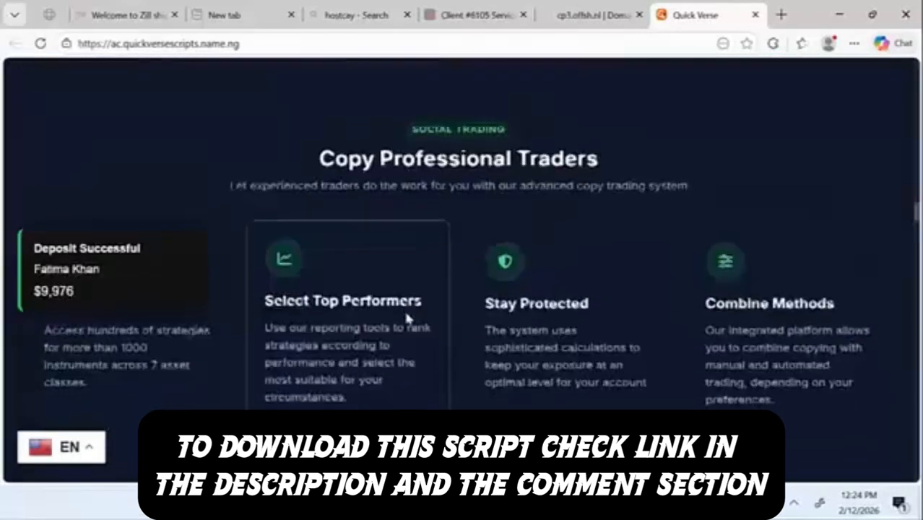
scroll(407, 319, "up", 10)
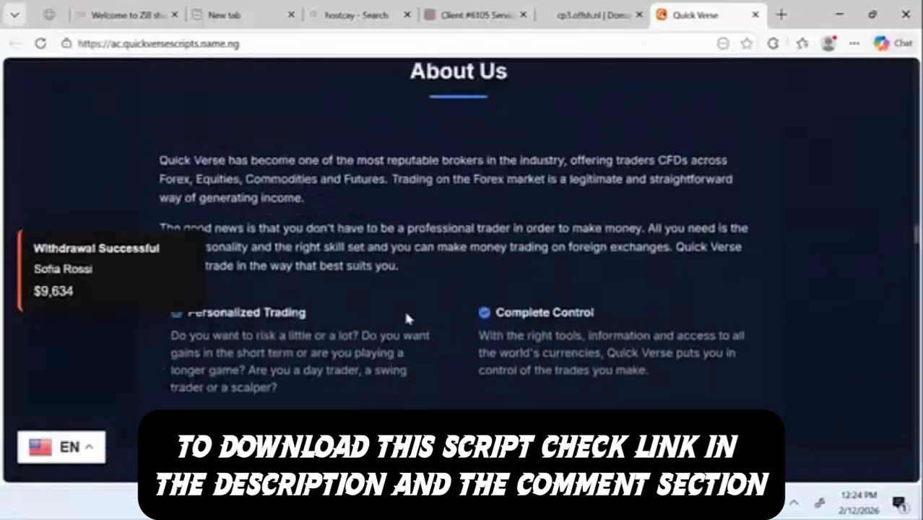
scroll(406, 318, "down", 10)
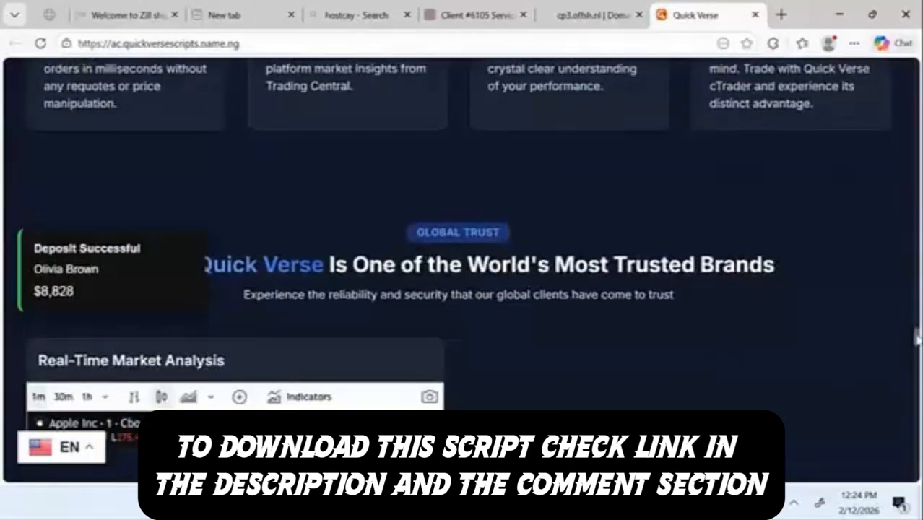
left_click_drag(916, 338, 916, 64)
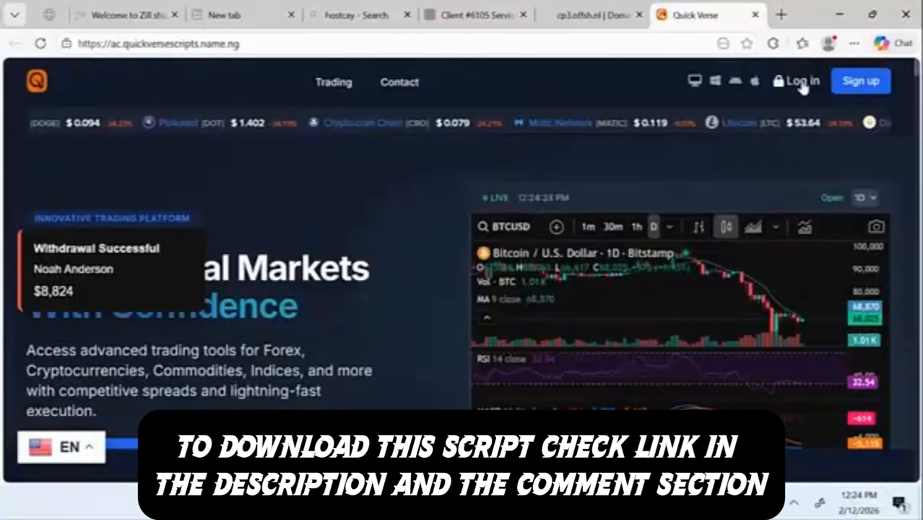
Step: Log in to Quick Verse with the demo account's username and password
left_click(802, 83)
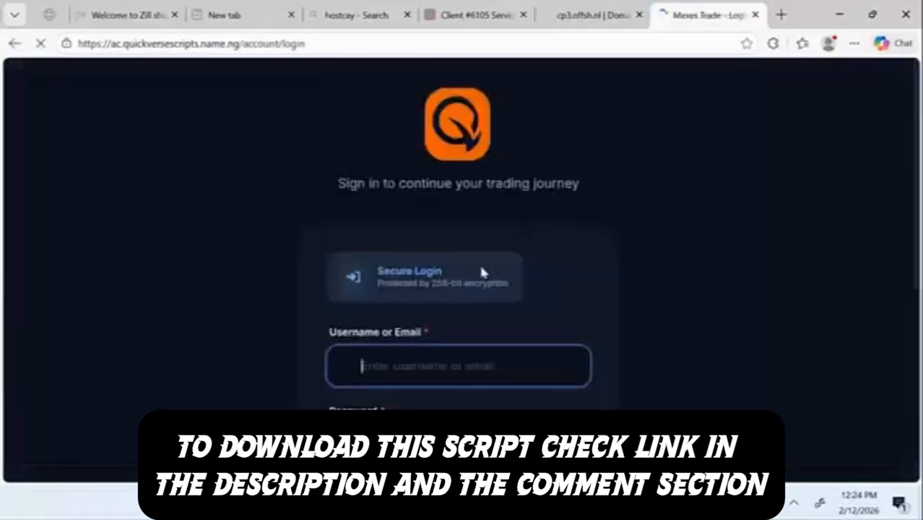
left_click(413, 362)
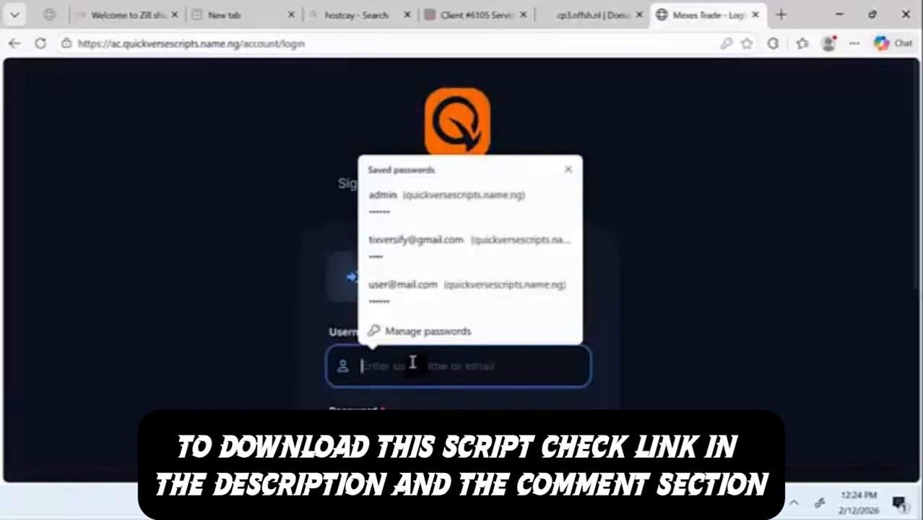
type("Demouser")
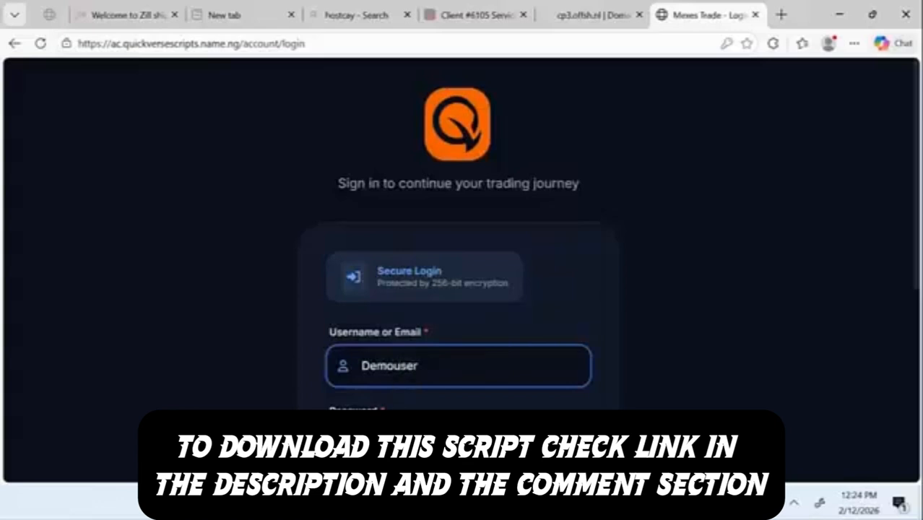
key("Tab")
type("•")
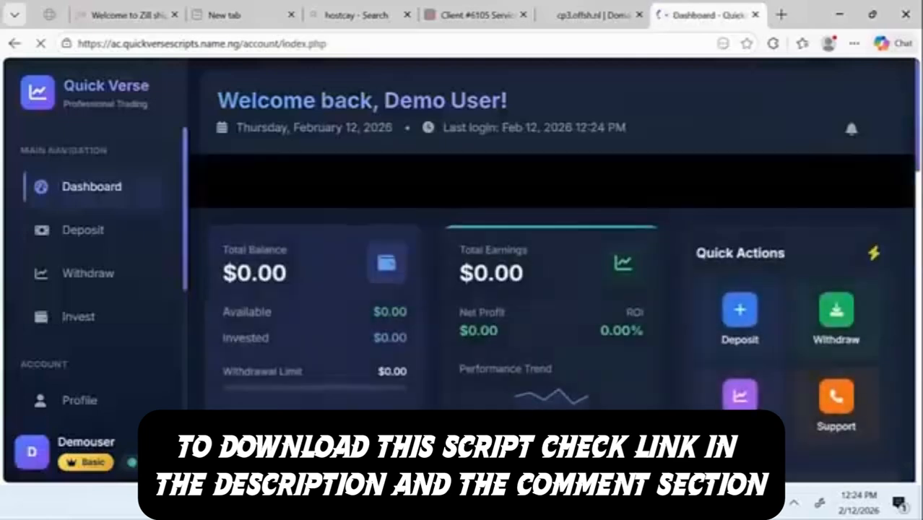
Step: Save the login credentials in the browser and scroll through the dashboard
scroll(119, 318, "down", 3)
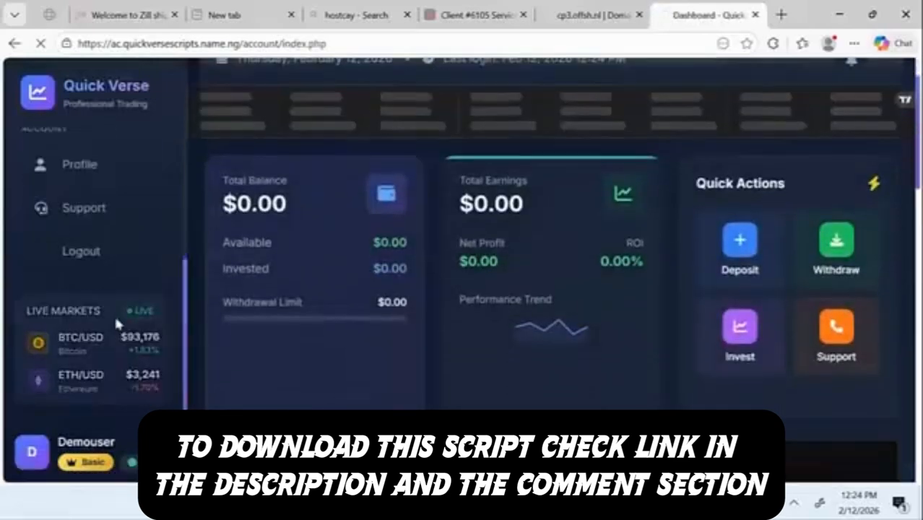
scroll(114, 314, "up", 3)
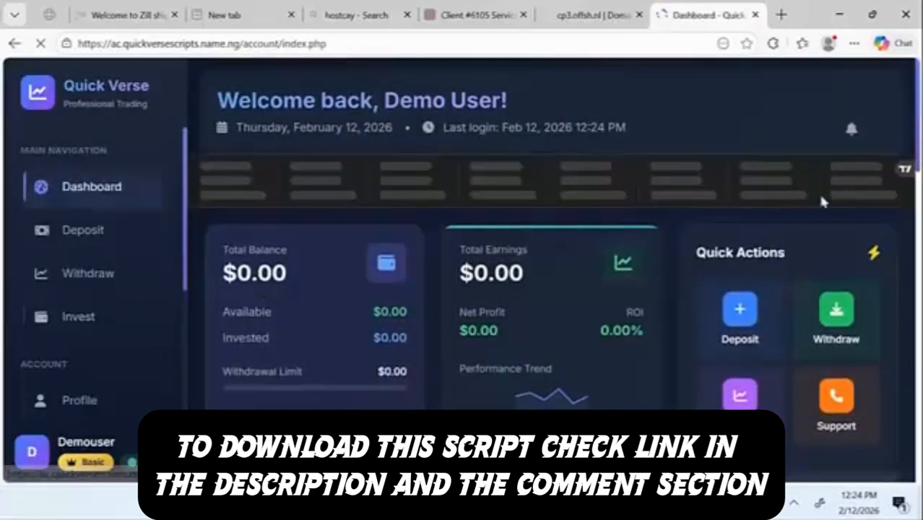
scroll(847, 278, "down", 3)
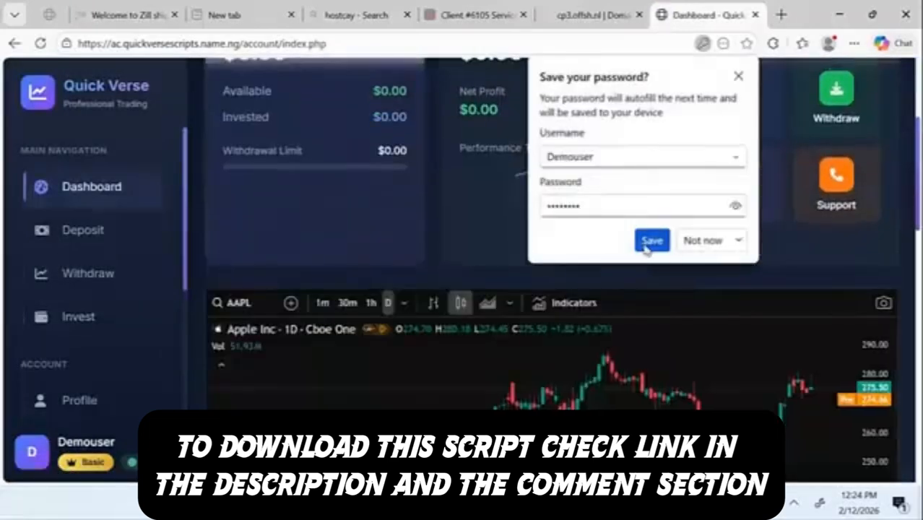
left_click(651, 240)
scroll(557, 295, "down", 4)
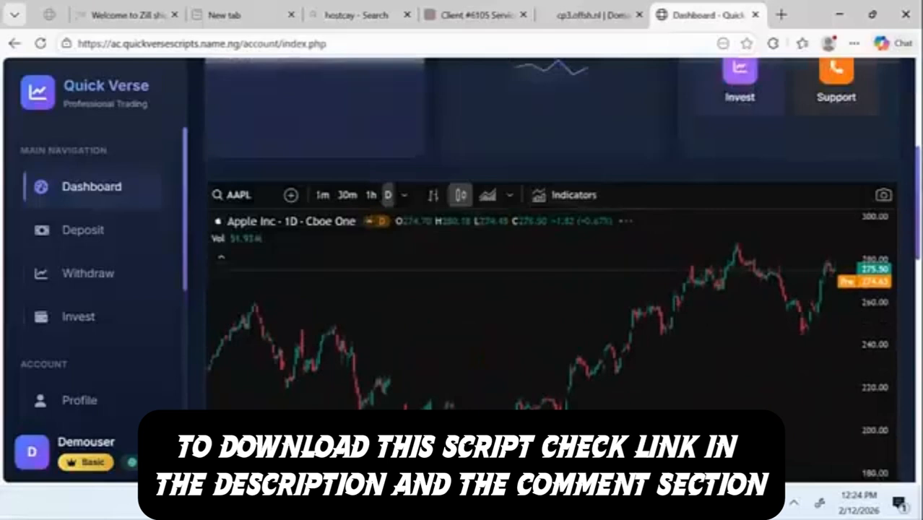
left_click_drag(921, 209, 920, 225)
scroll(898, 379, "down", 8)
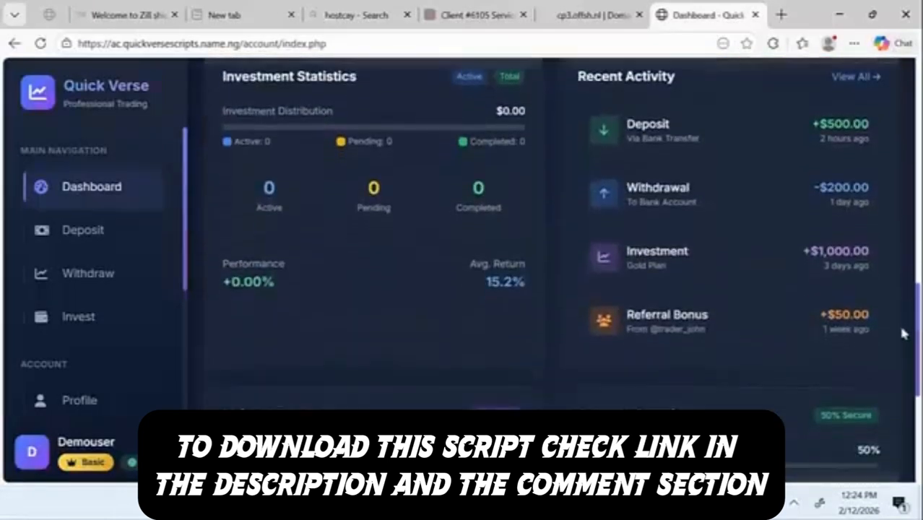
scroll(899, 379, "up", 10)
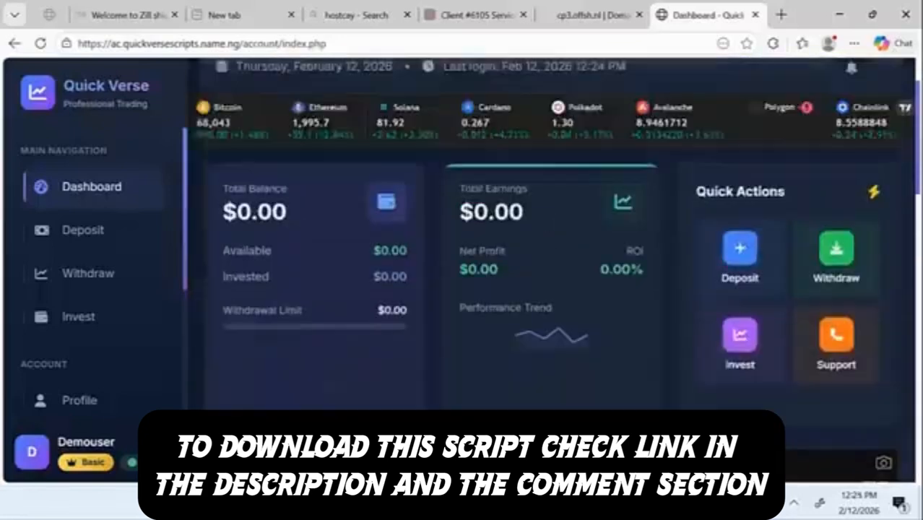
Step: Review the Deposit page's $100 form and its Bitcoin, Ethereum and Access Bank options
left_click(89, 231)
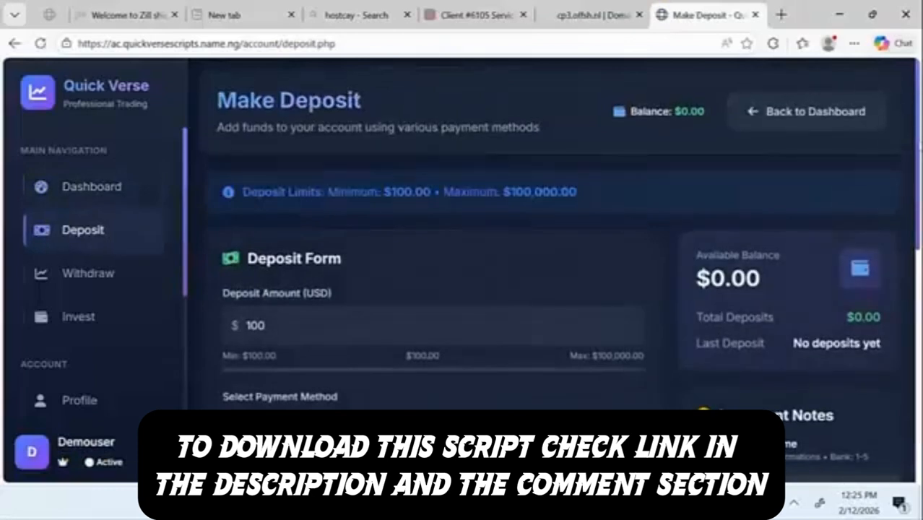
scroll(463, 260, "down", 6)
scroll(462, 261, "up", 3)
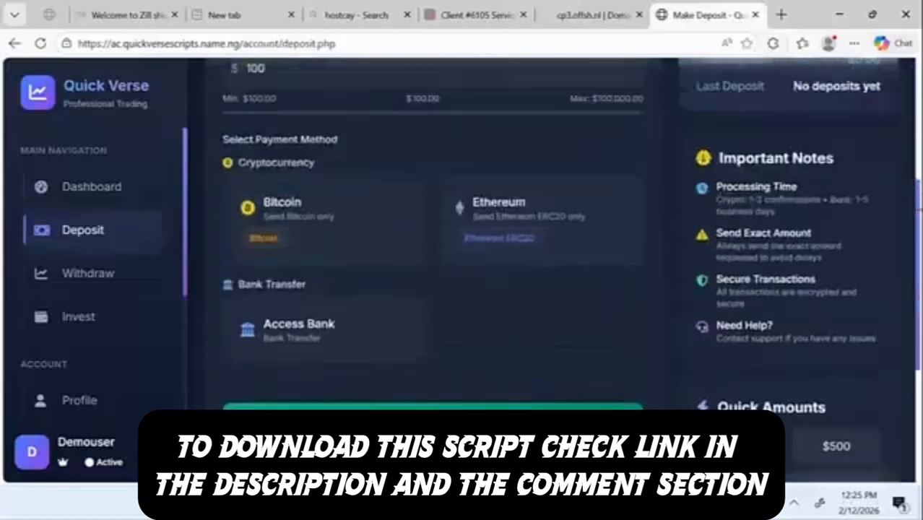
scroll(462, 260, "up", 4)
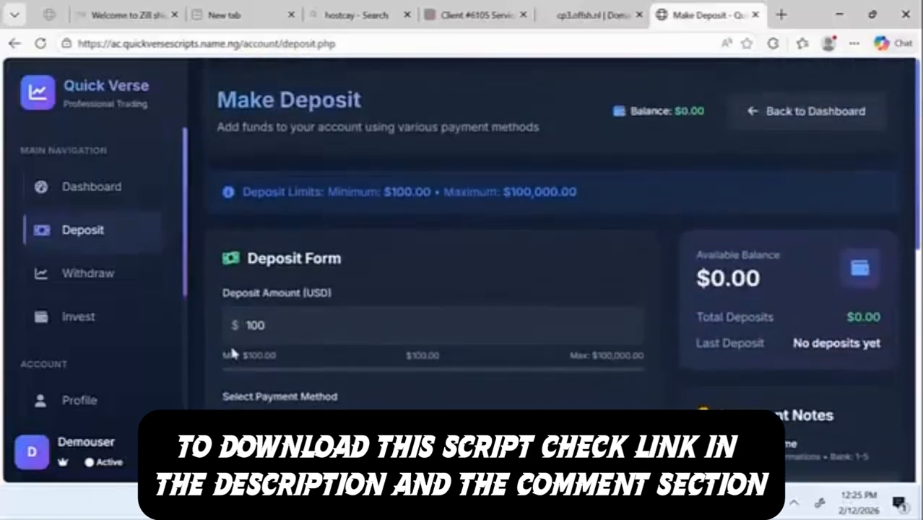
left_click(97, 275)
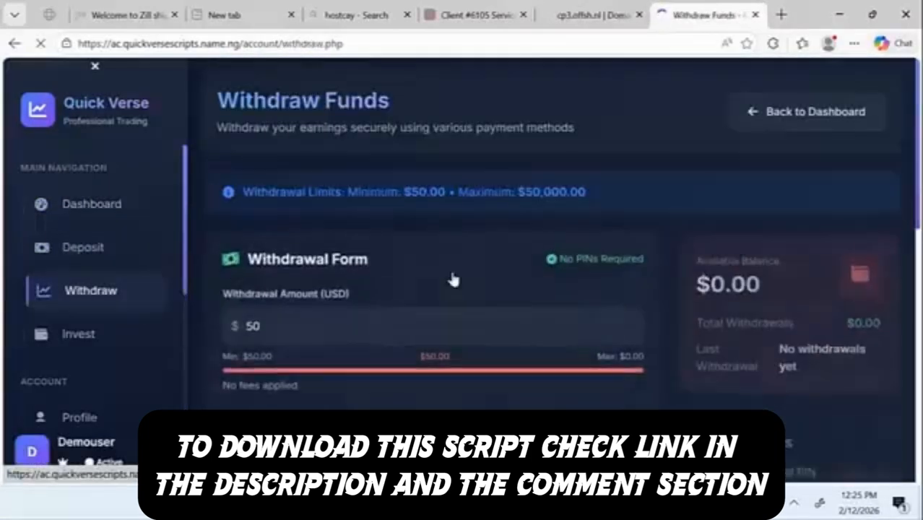
Step: Review the $50 withdrawal form, payment methods and PIN Status showing every PIN Not Set
scroll(913, 376, "down", 8)
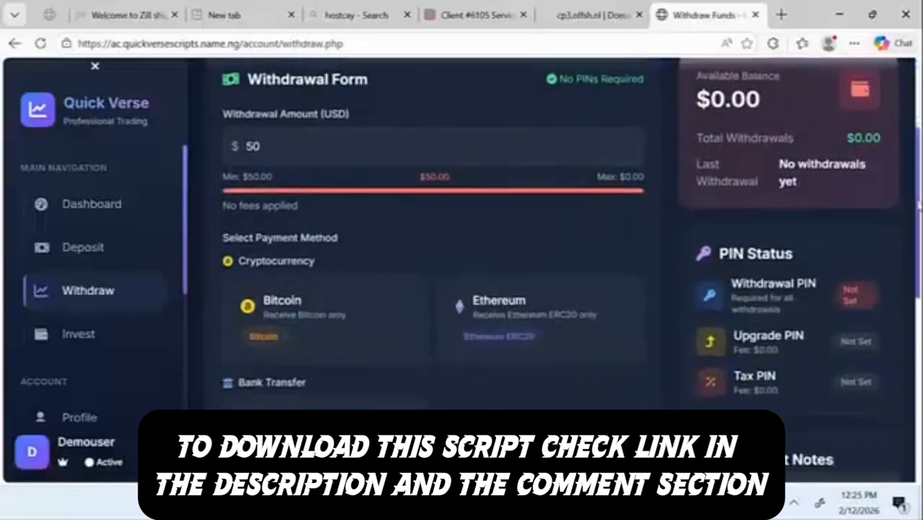
scroll(914, 400, "up", 8)
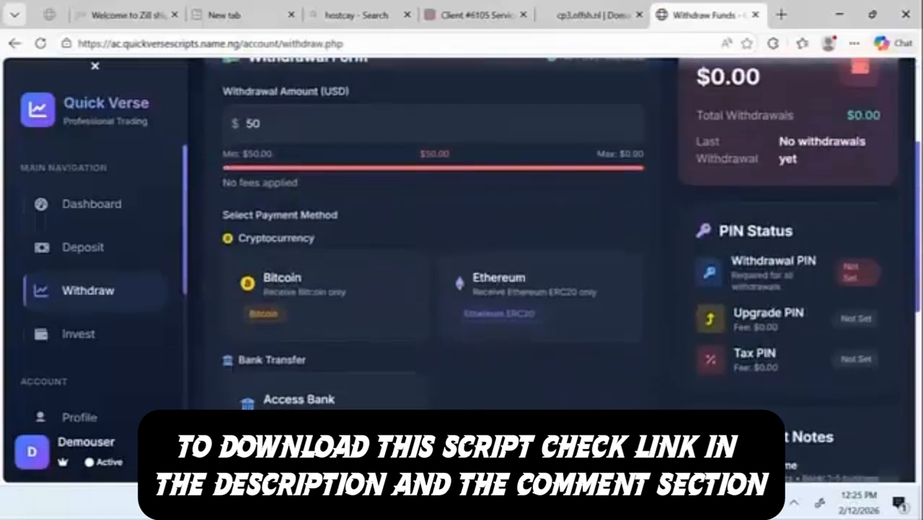
scroll(360, 224, "down", 3)
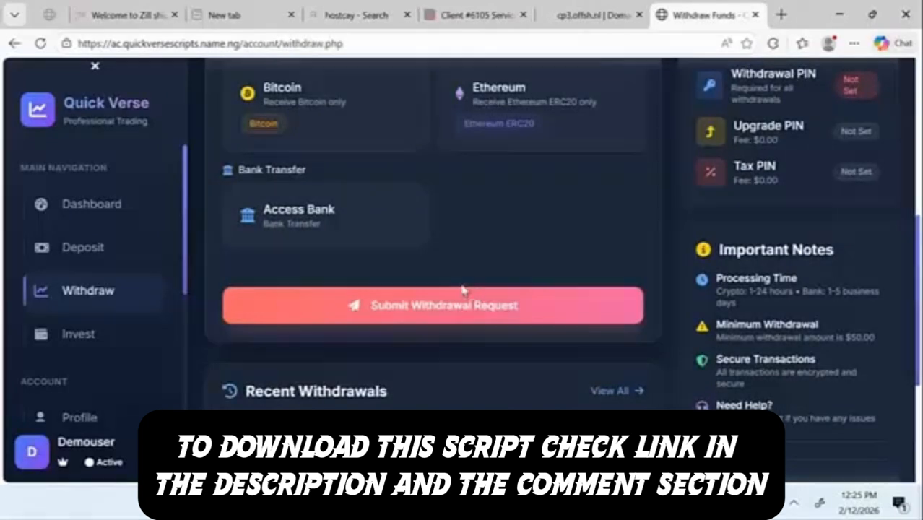
left_click(85, 339)
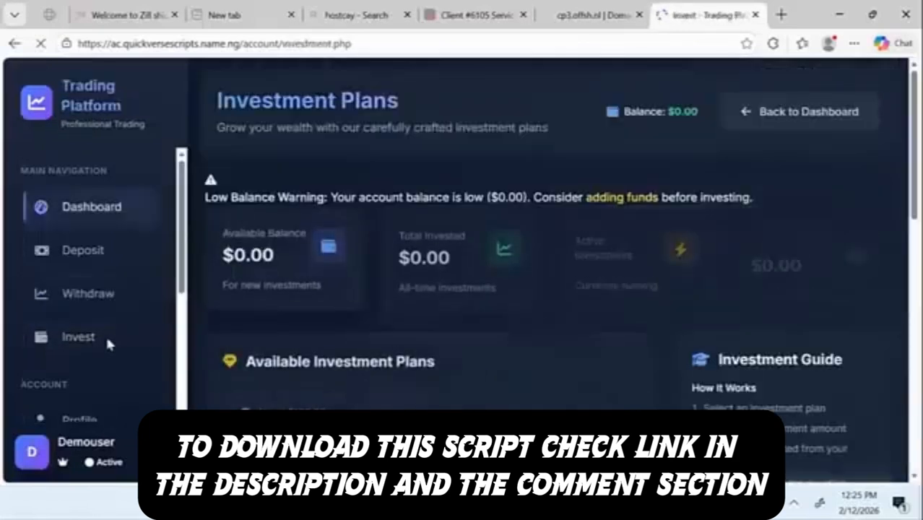
Step: Review Plan 1's 50.00% return, $100.00 minimum and 30-day duration, plus the Investment Guide
scroll(506, 257, "down", 3)
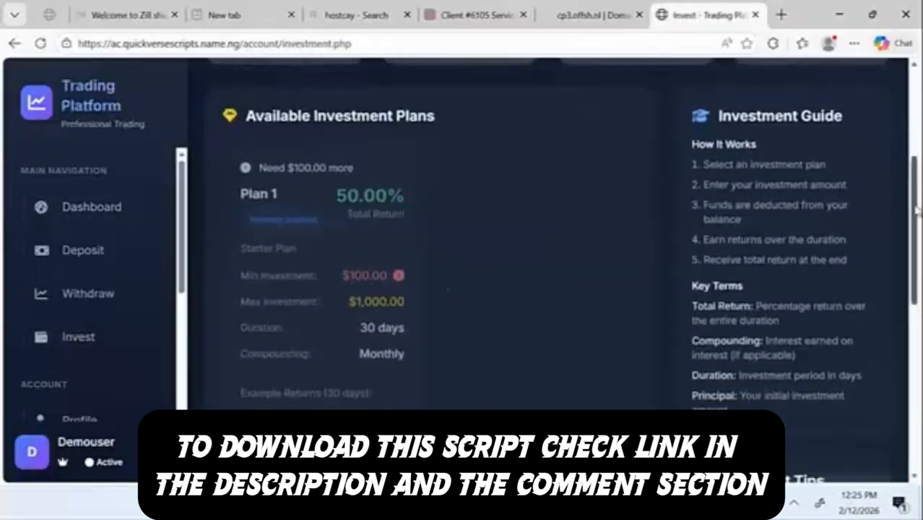
scroll(916, 210, "down", 6)
scroll(916, 210, "up", 10)
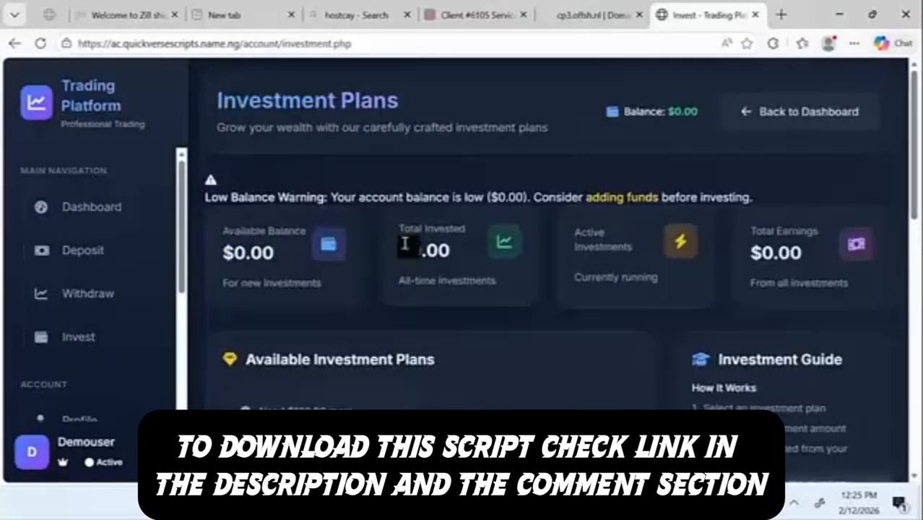
left_click_drag(914, 178, 909, 262)
scroll(97, 356, "down", 1)
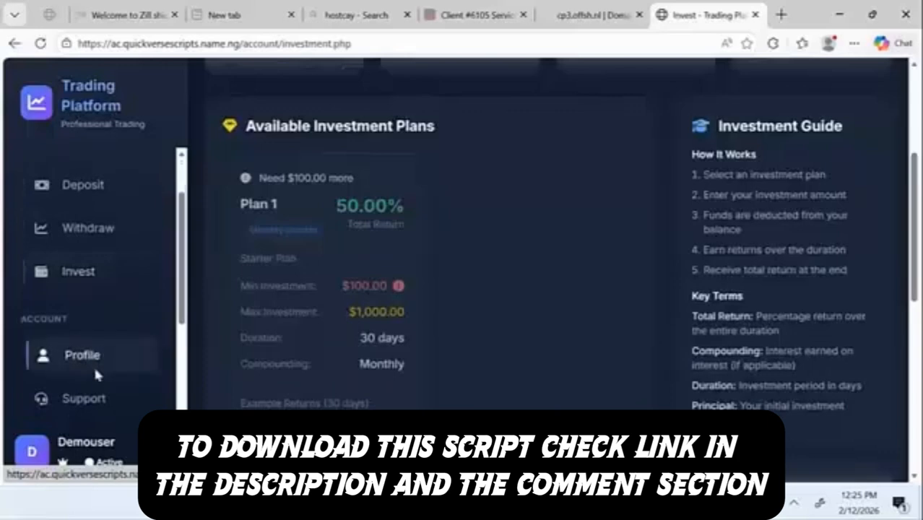
left_click(94, 369)
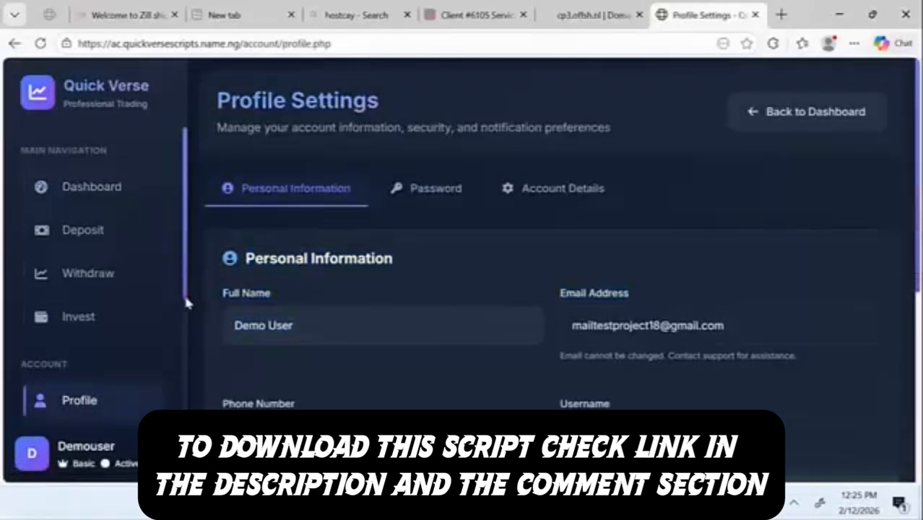
Step: Review the Personal Information section of Profile Settings, briefly highlighting its text
left_click_drag(188, 291, 188, 329)
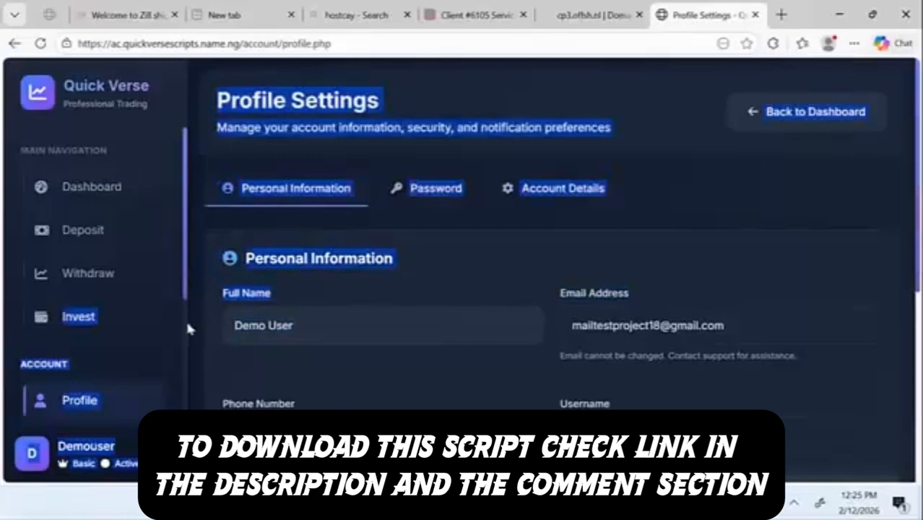
left_click(188, 375)
scroll(124, 398, "down", 3)
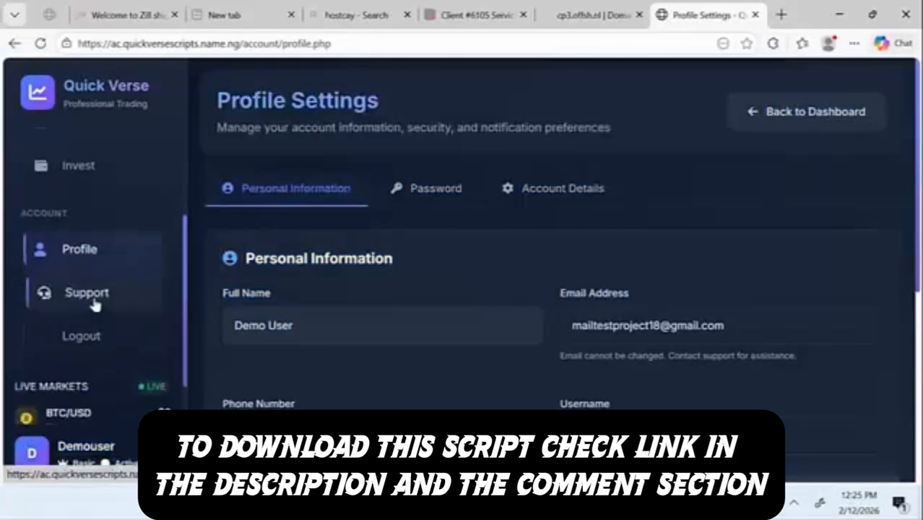
left_click(94, 304)
scroll(107, 333, "down", 2)
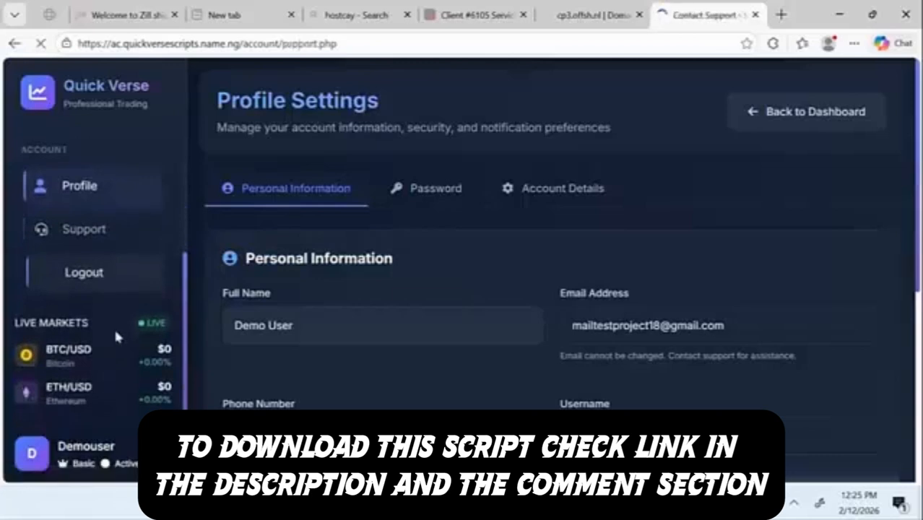
Step: Scroll through the support message form, contact cards, 24/7 hours and FAQ section
scroll(419, 318, "down", 3)
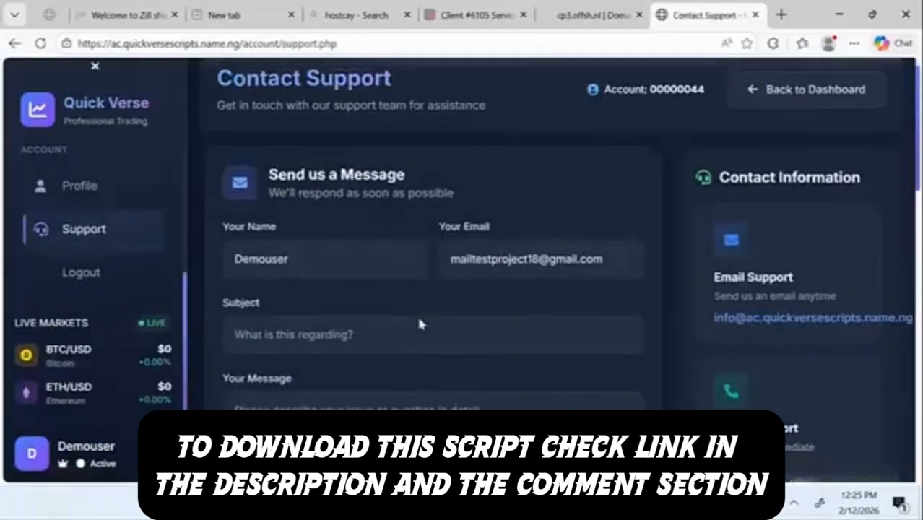
scroll(420, 319, "down", 3)
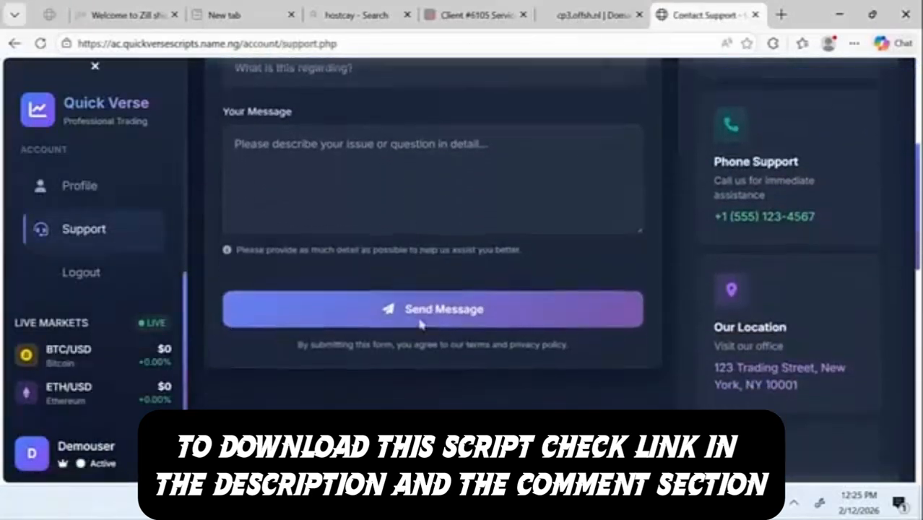
scroll(420, 319, "up", 2)
scroll(420, 318, "up", 3)
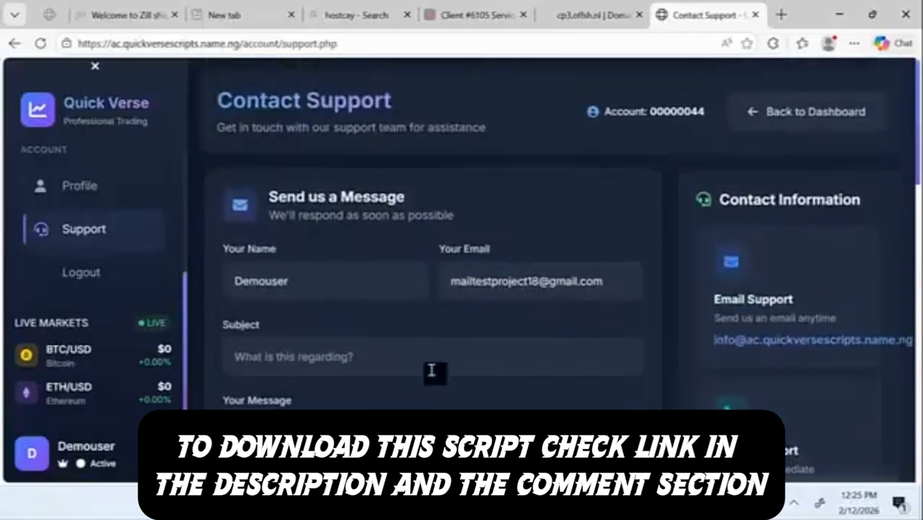
scroll(432, 371, "down", 5)
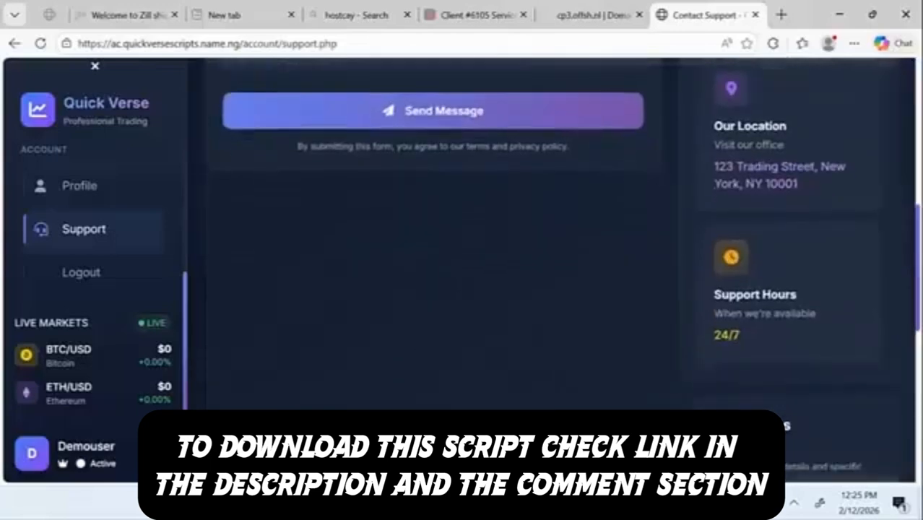
scroll(431, 289, "down", 8)
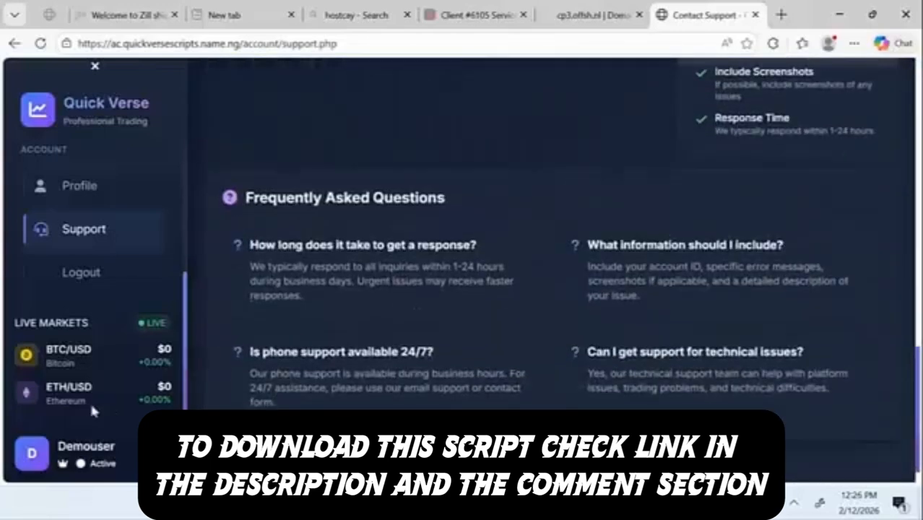
scroll(288, 306, "up", 5)
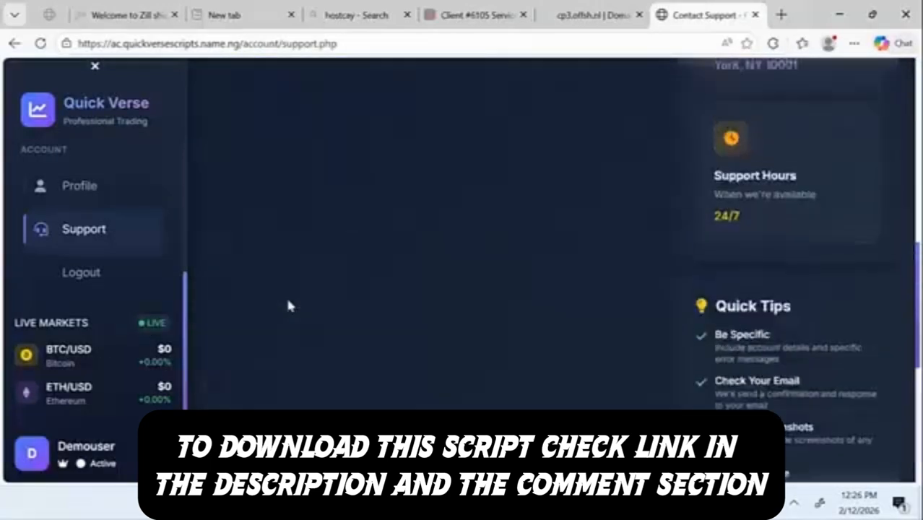
scroll(288, 307, "up", 10)
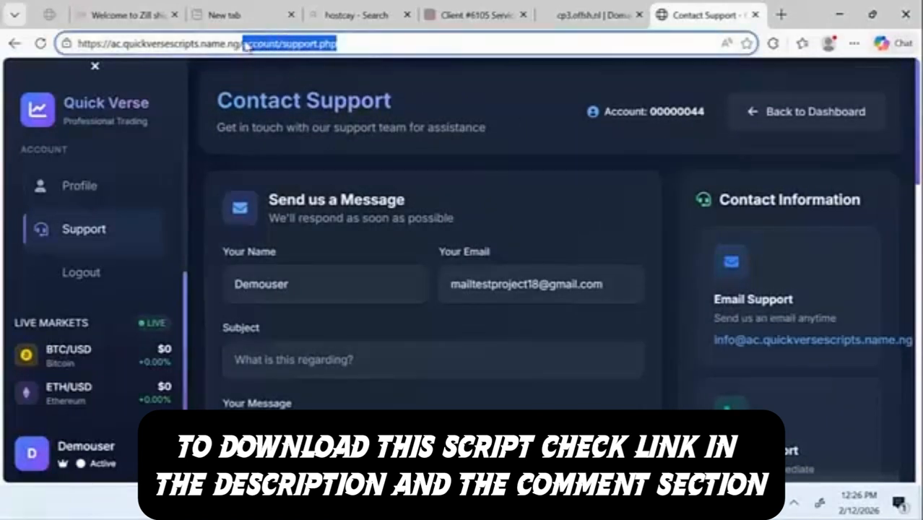
Step: Replace the page path in the address bar with 'admin' to load the Admin Login page
key("BackSpace")
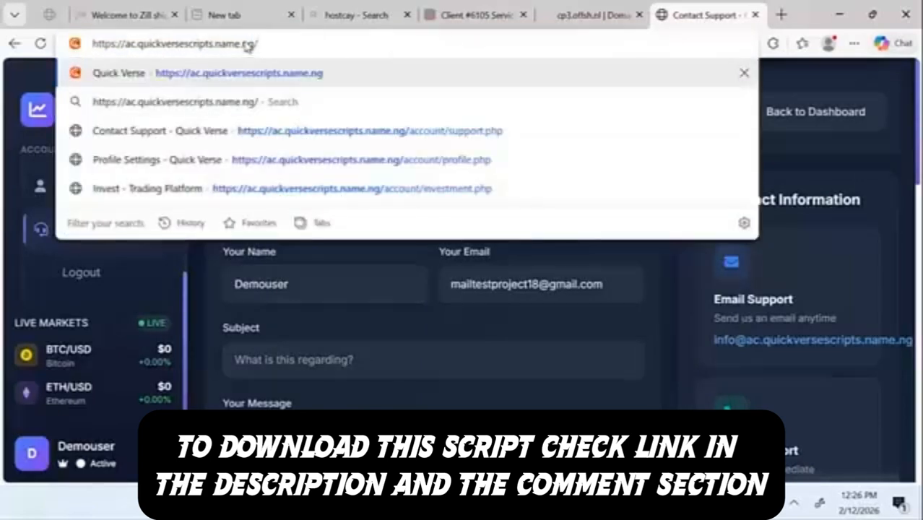
type("admin-login")
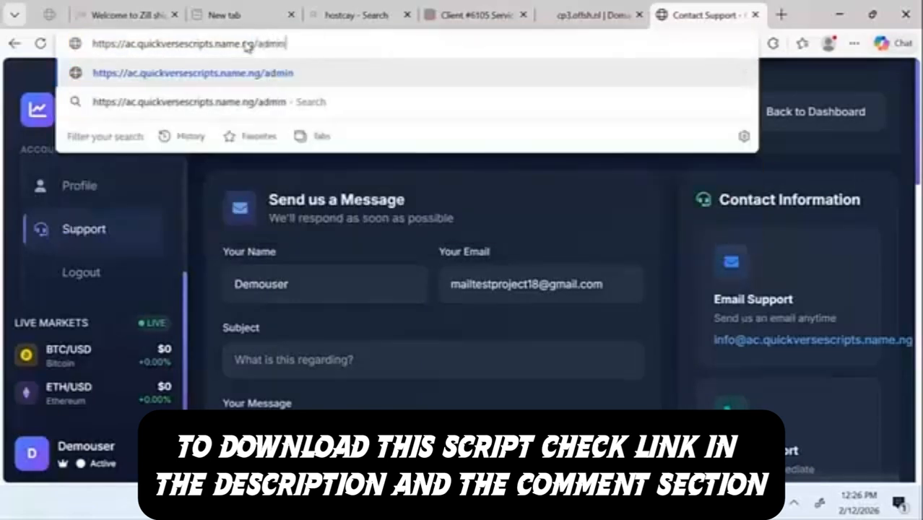
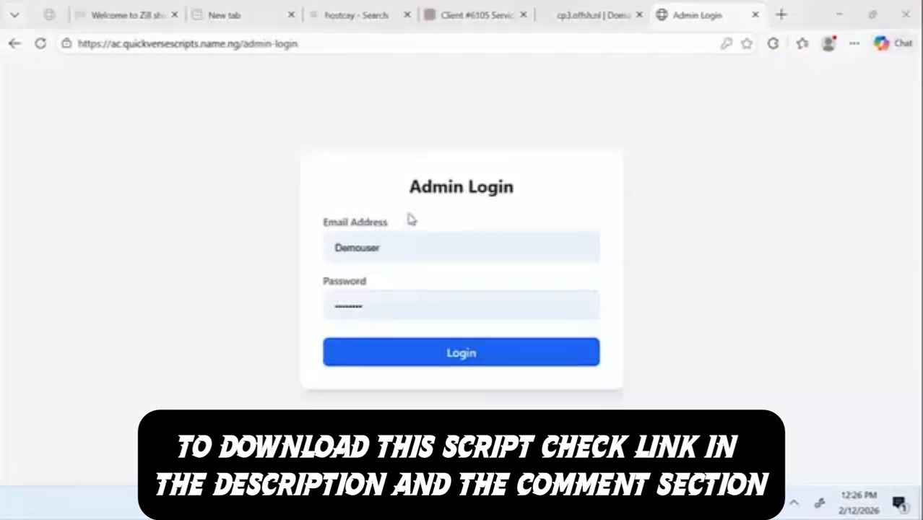
Step: Replace the Email Address entry with the administrator's e-mail and move on to the password field
left_click(396, 239)
key("ctrl+a")
key("ctrl+v")
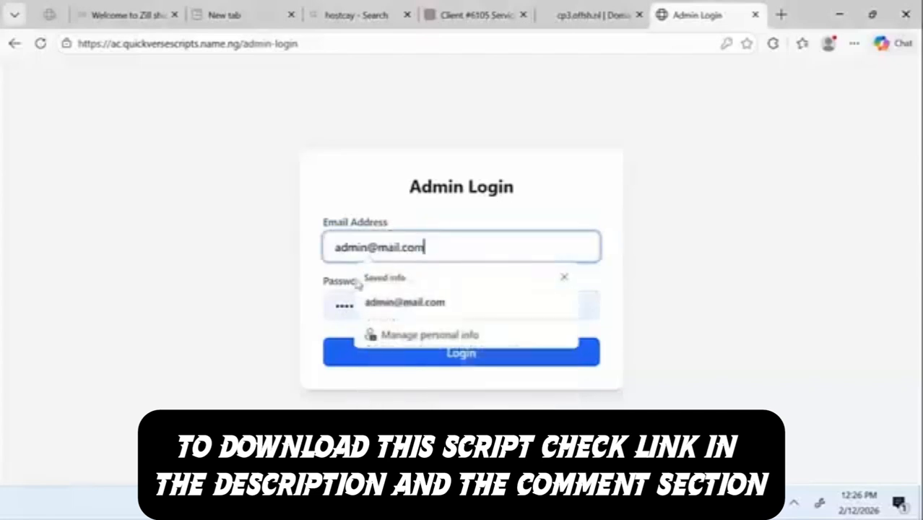
left_click(349, 302)
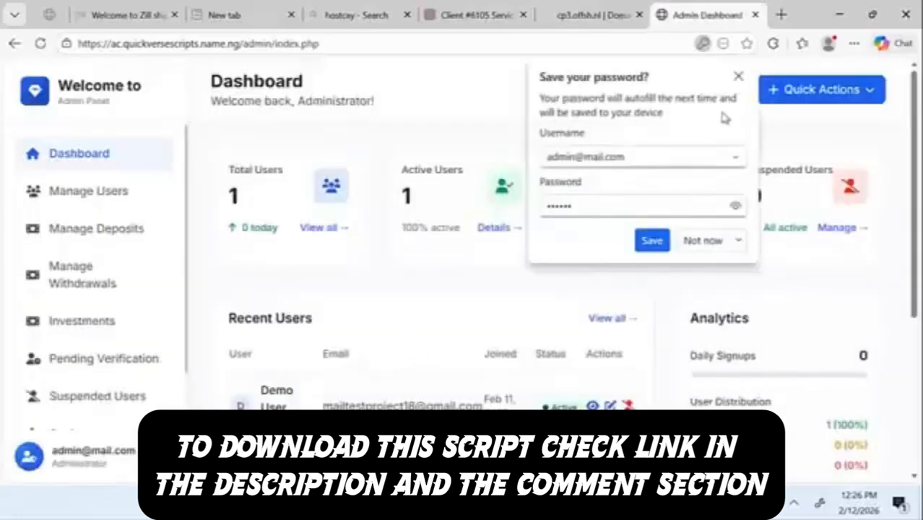
Step: Dismiss the save-password offer and scroll through the admin Dashboard
left_click(739, 76)
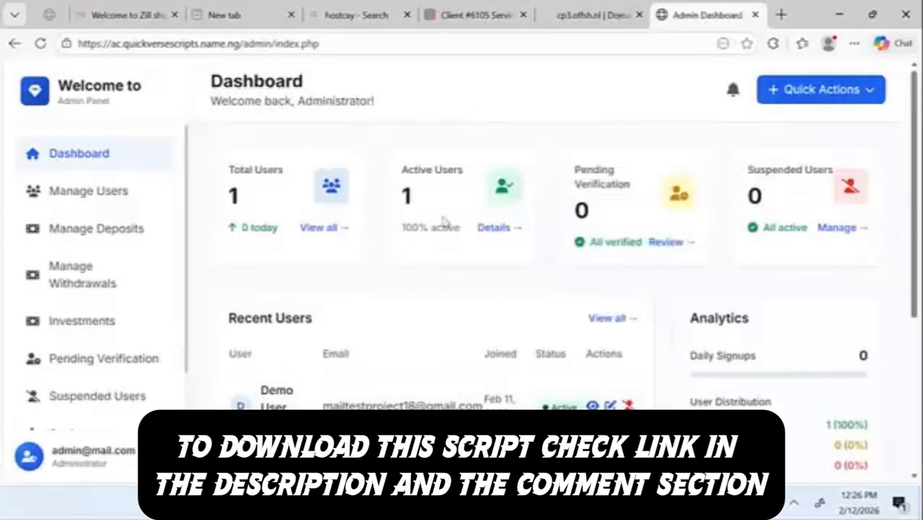
scroll(385, 279, "down", 3)
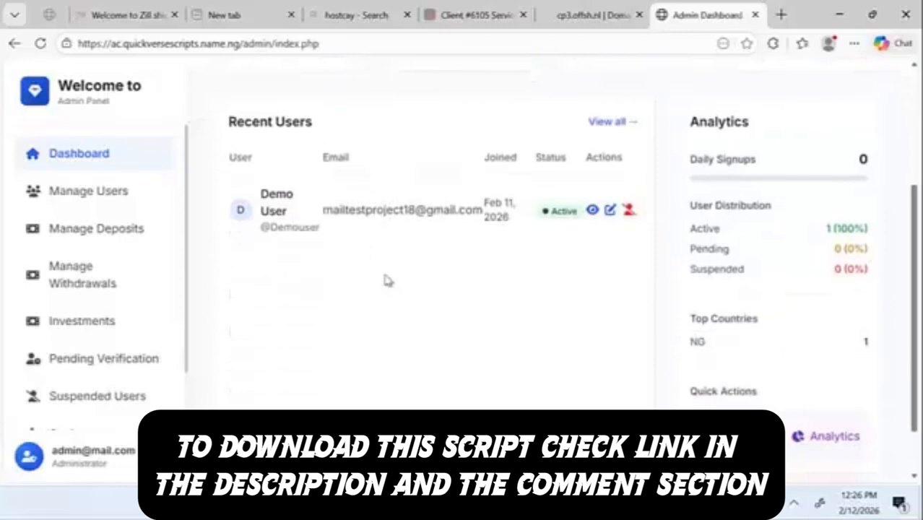
scroll(384, 229, "up", 3)
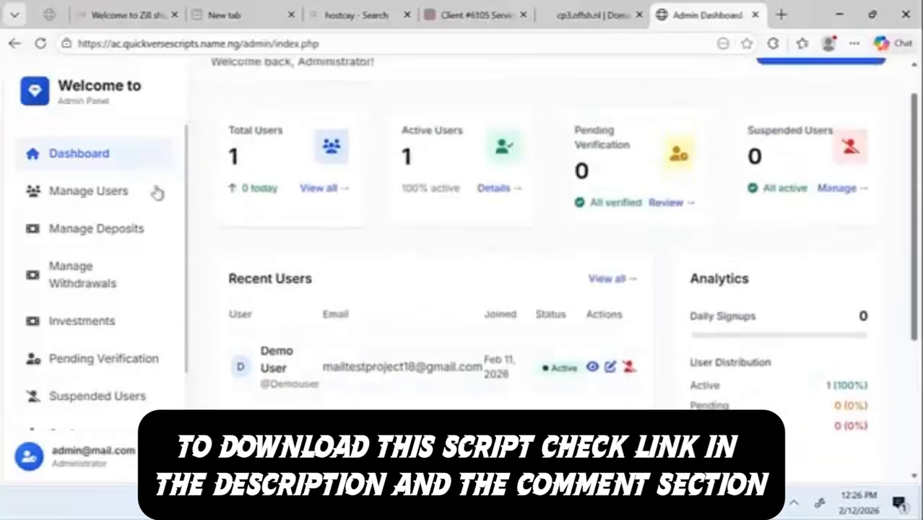
Step: Visit Manage Deposits, Investment Management, Manage Withdrawals, then request Suspended Users
left_click(107, 242)
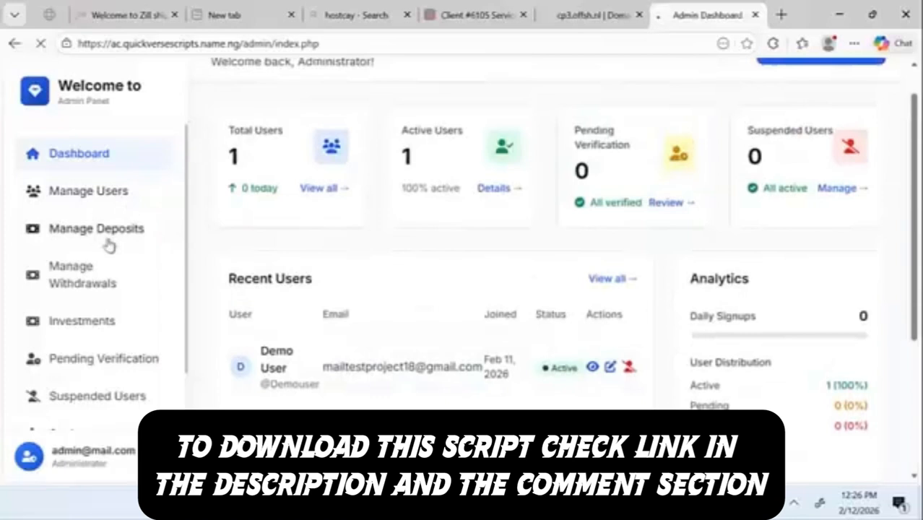
left_click(99, 326)
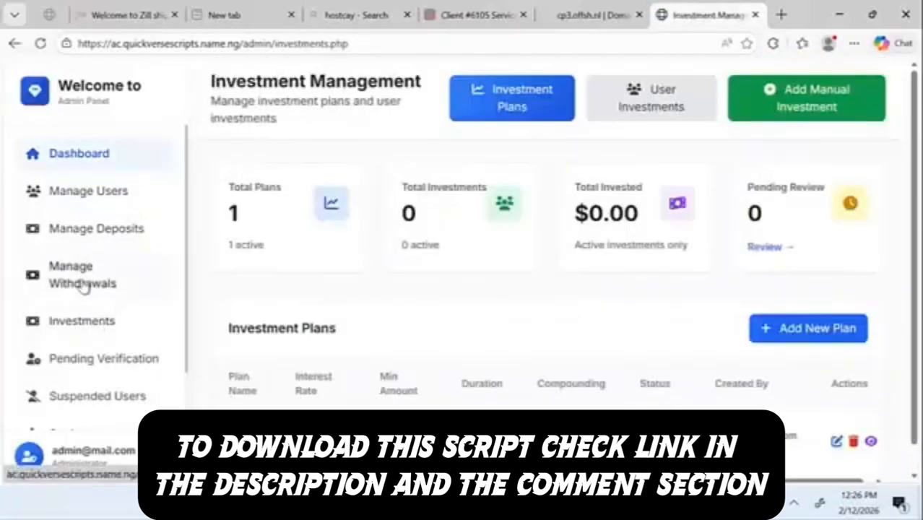
left_click(84, 287)
scroll(120, 401, "down", 2)
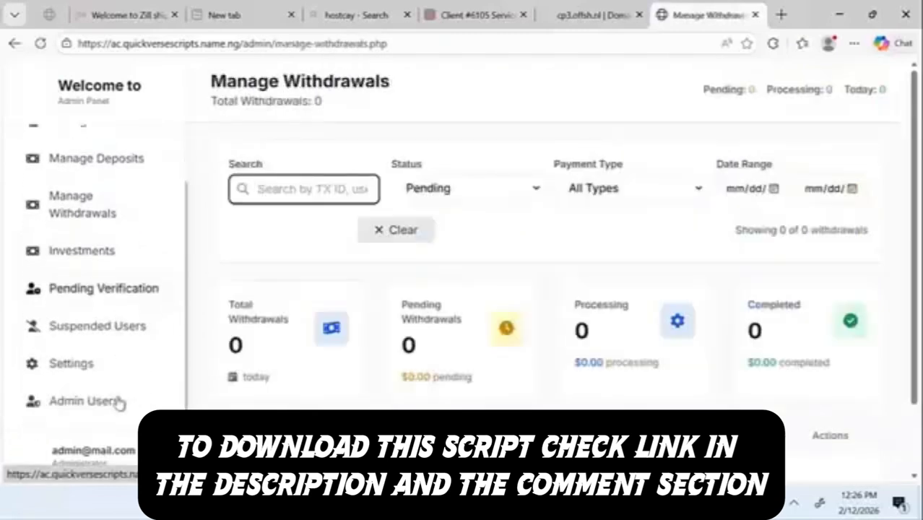
scroll(96, 379, "down", 1)
left_click(113, 332)
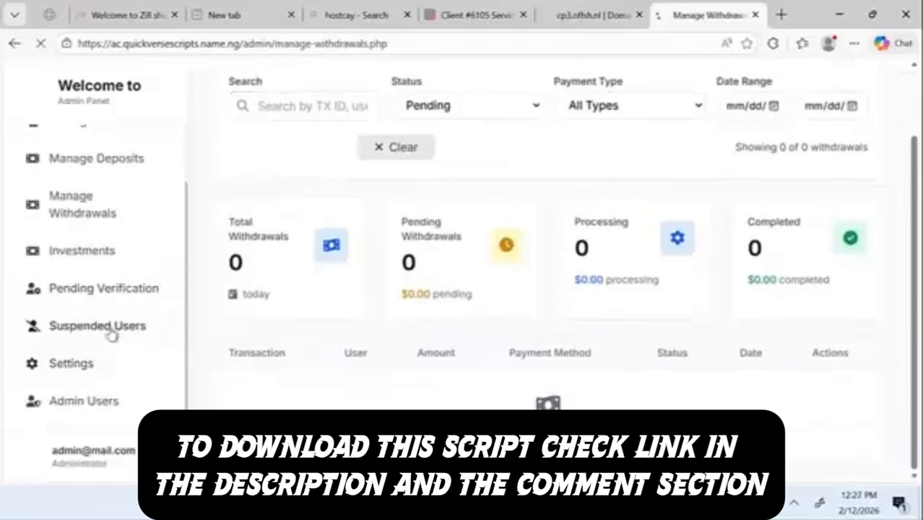
Step: Go back to Manage Withdrawals, reopen Investment Management, then switch to Chrome's cPanel Tools tab
left_click(15, 43)
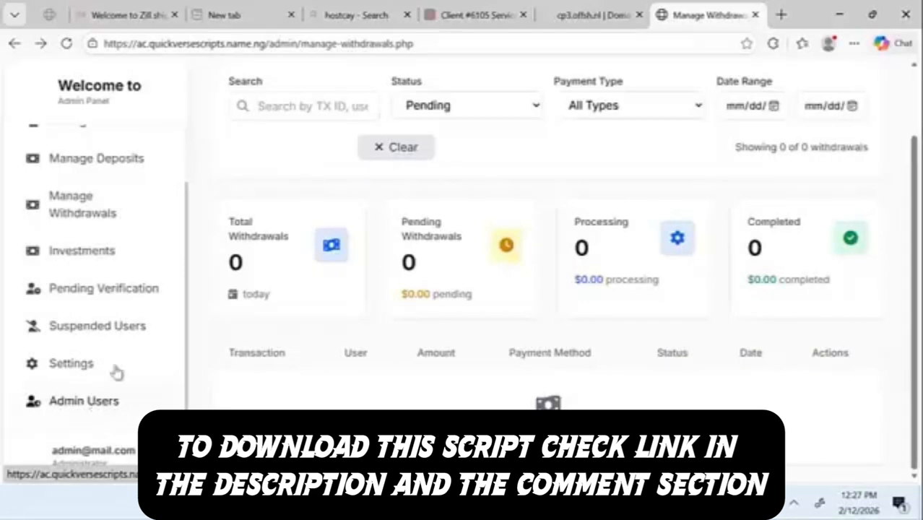
left_click(107, 258)
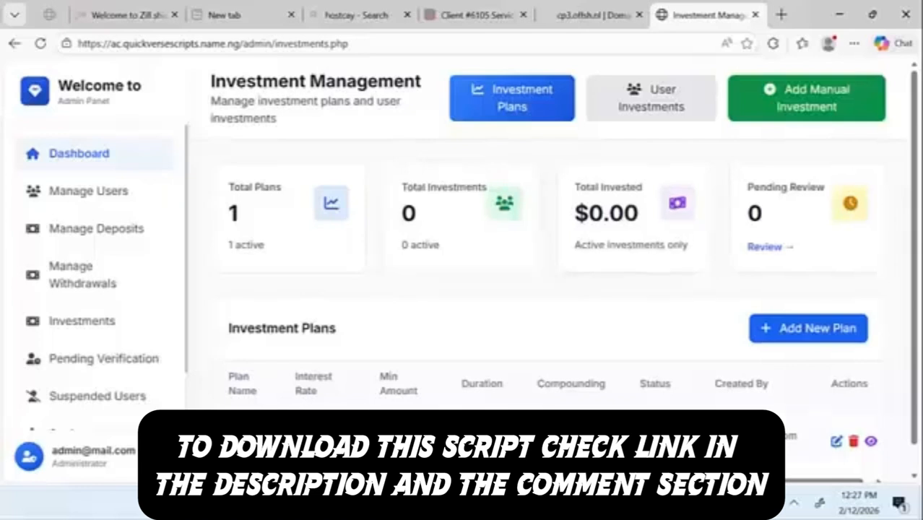
key("alt+Tab")
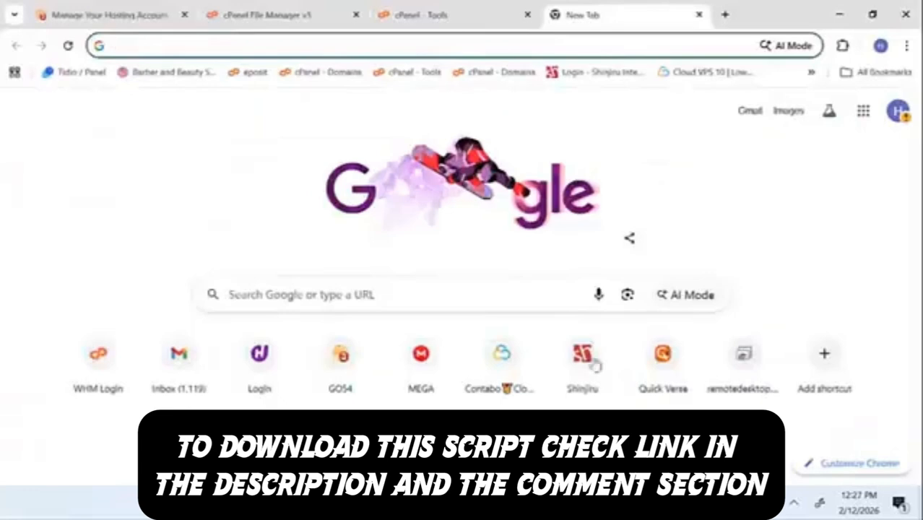
left_click(443, 9)
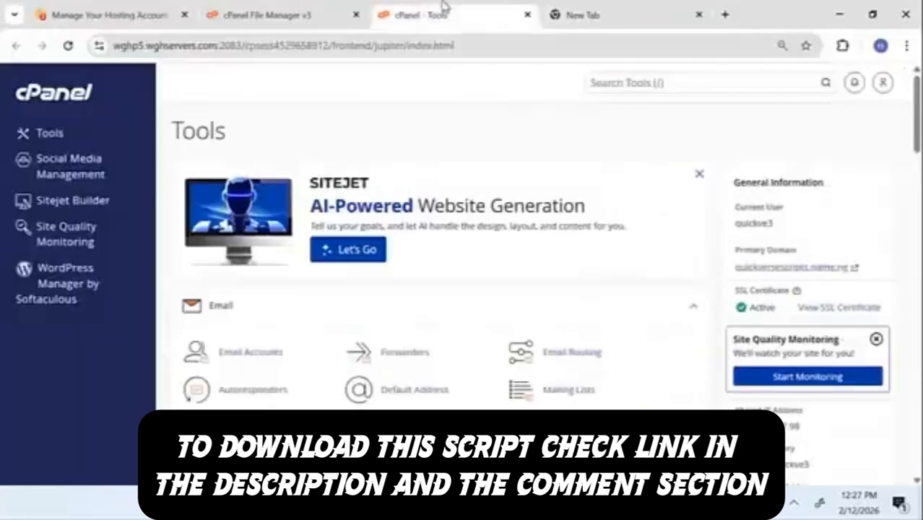
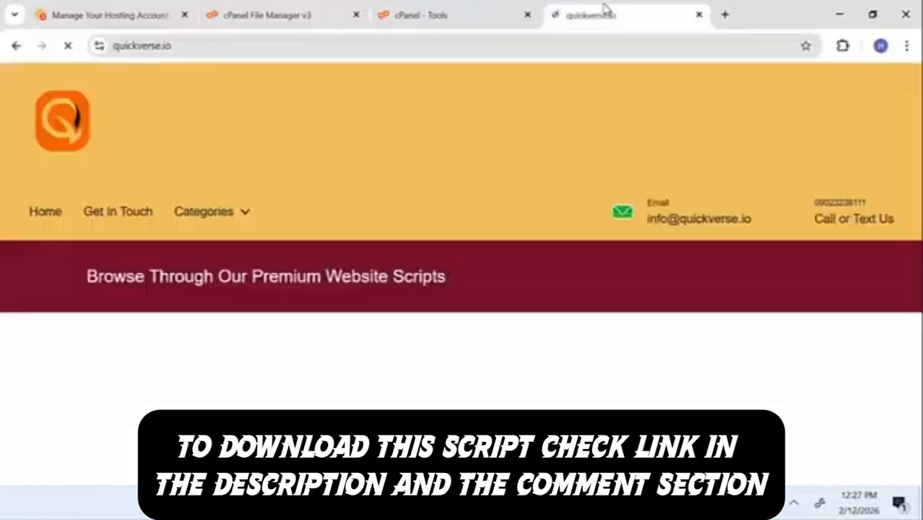
Step: Back in cPanel, search the tools for 'file' and open File Manager
scroll(570, 295, "down", 2)
scroll(570, 296, "down", 8)
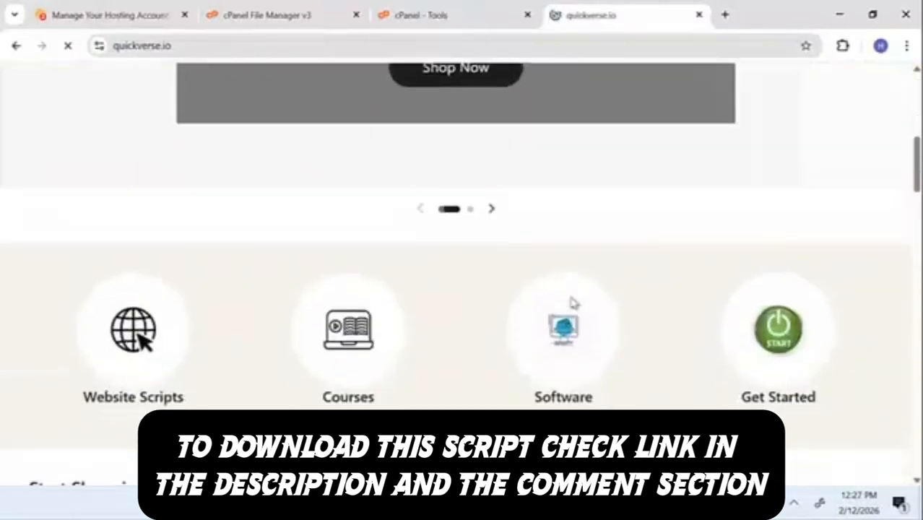
scroll(572, 305, "down", 12)
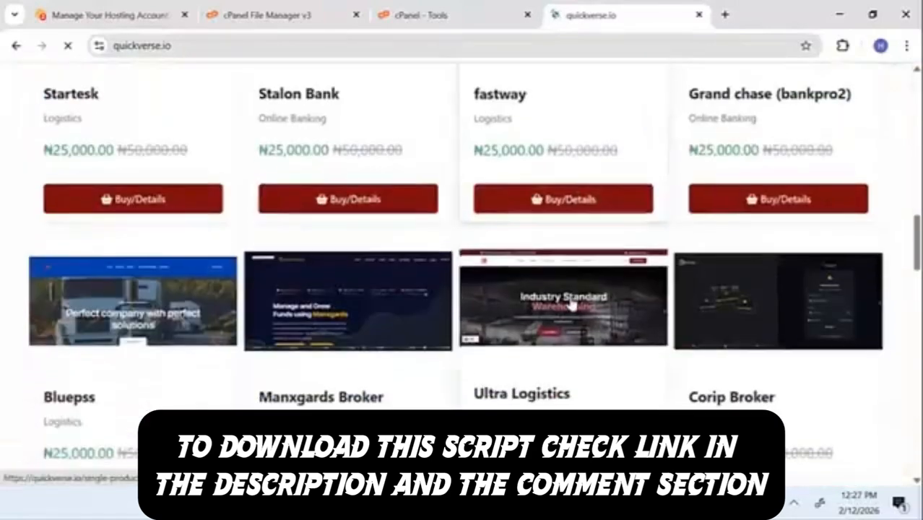
scroll(574, 303, "down", 8)
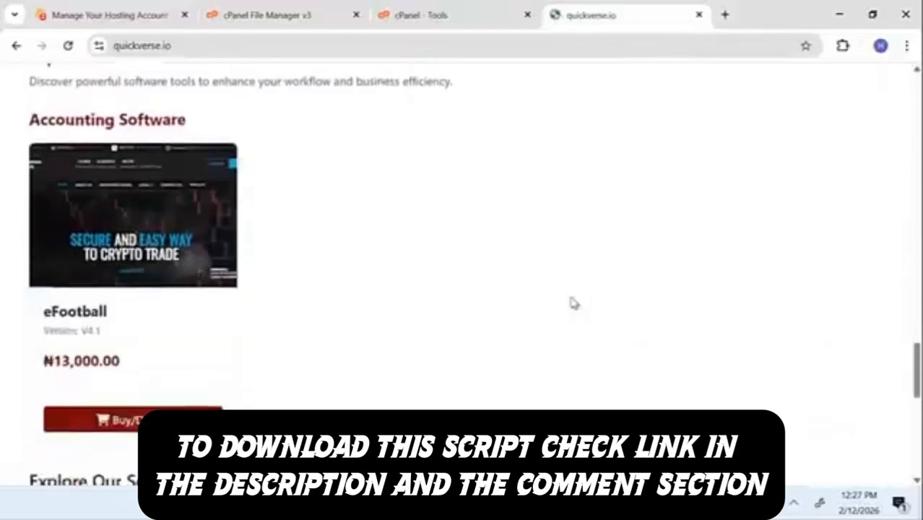
scroll(572, 300, "up", 20)
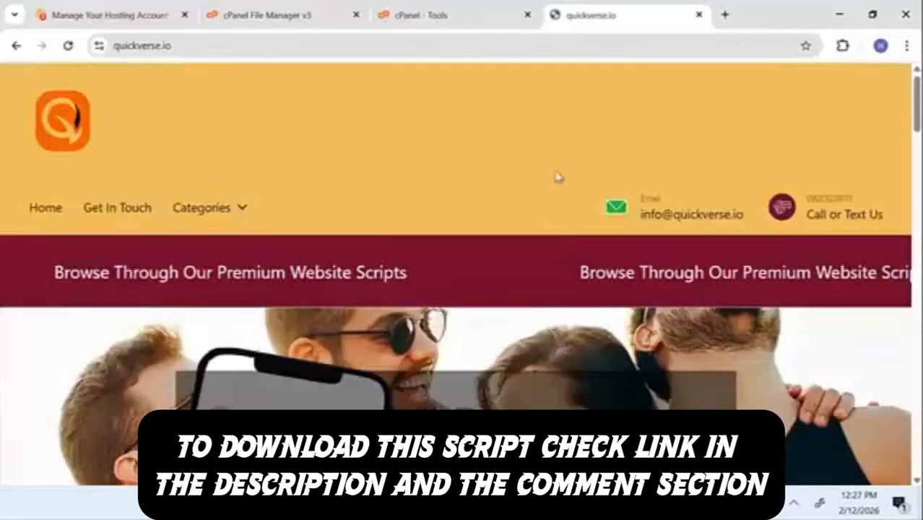
left_click(457, 8)
left_click(625, 79)
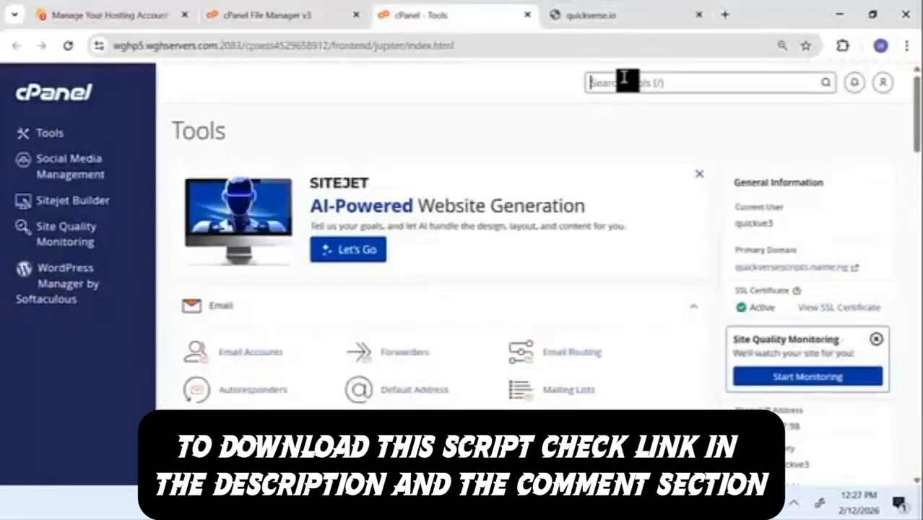
type("do")
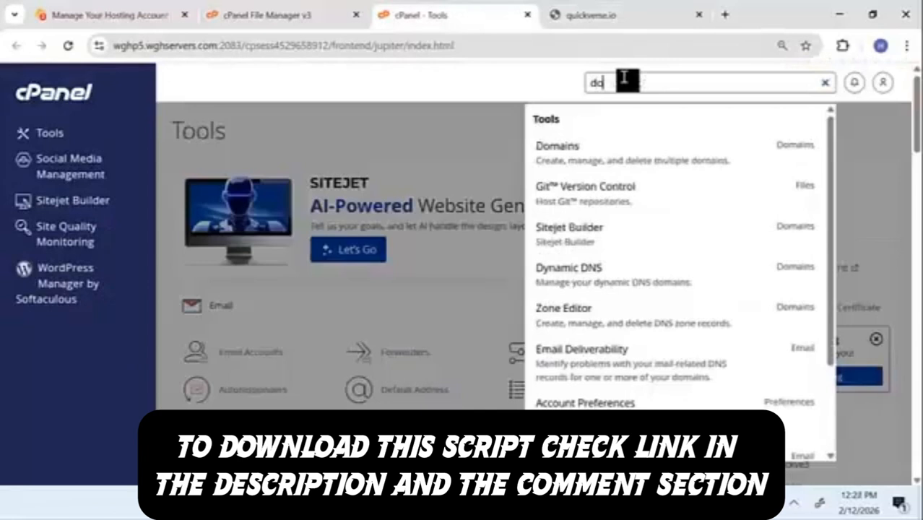
type("main")
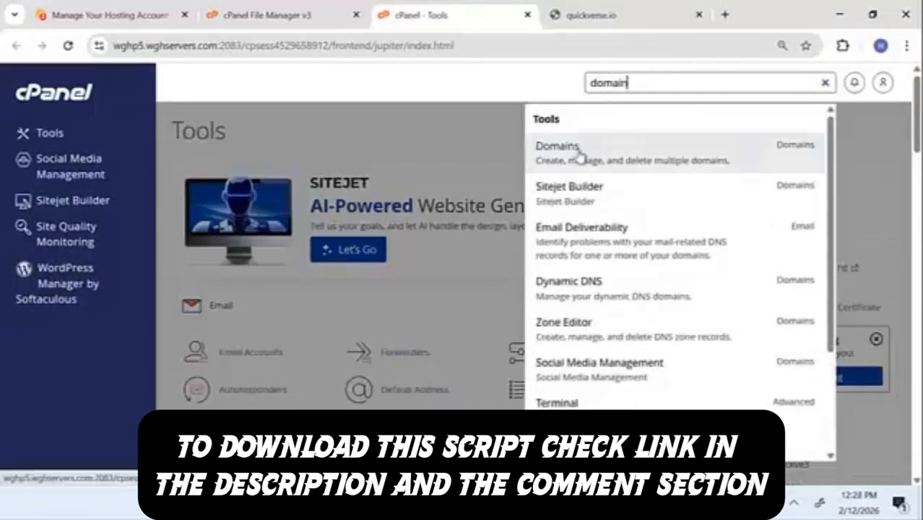
left_click_drag(665, 78, 522, 75)
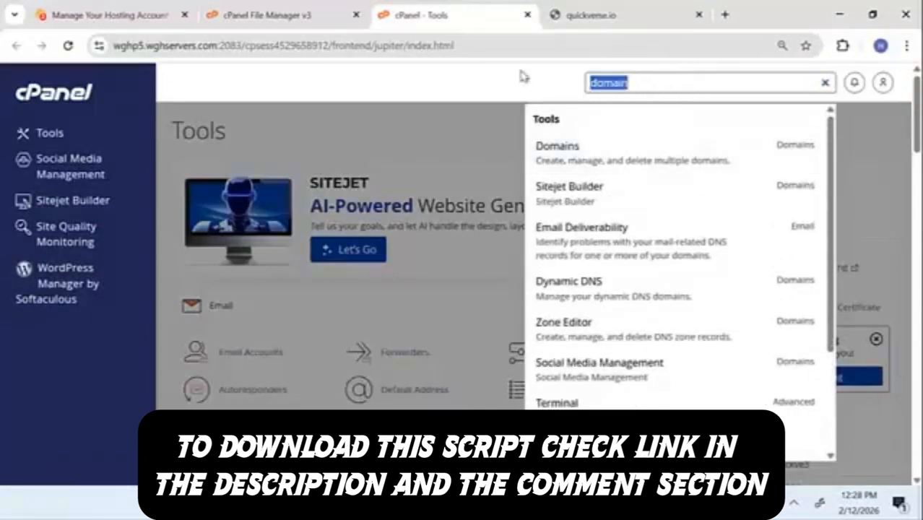
type("file")
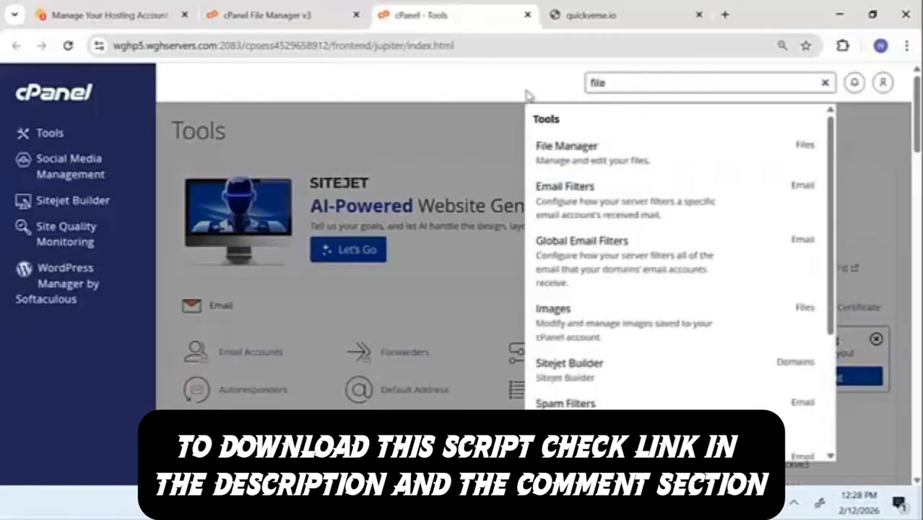
left_click(547, 145)
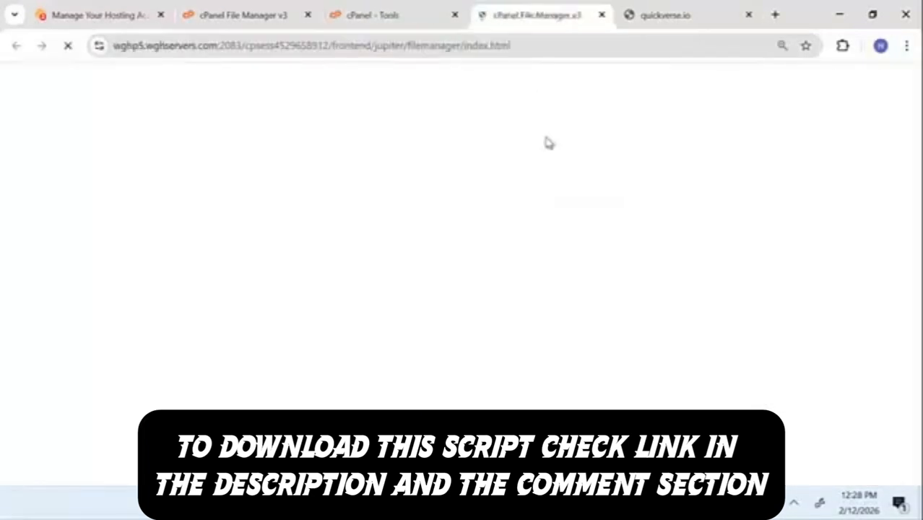
Step: Open public_html, then the test.quickversescripts.name.ng folder inside it
double_click(230, 440)
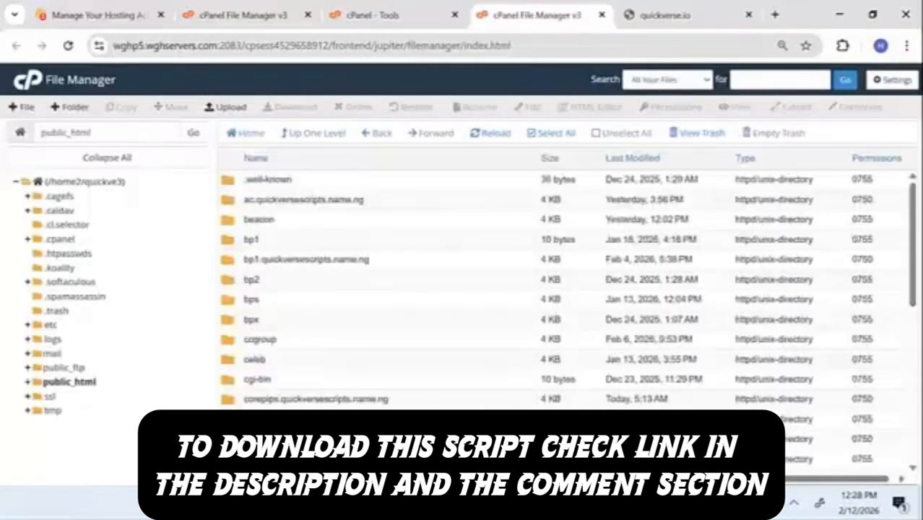
scroll(563, 289, "down", 15)
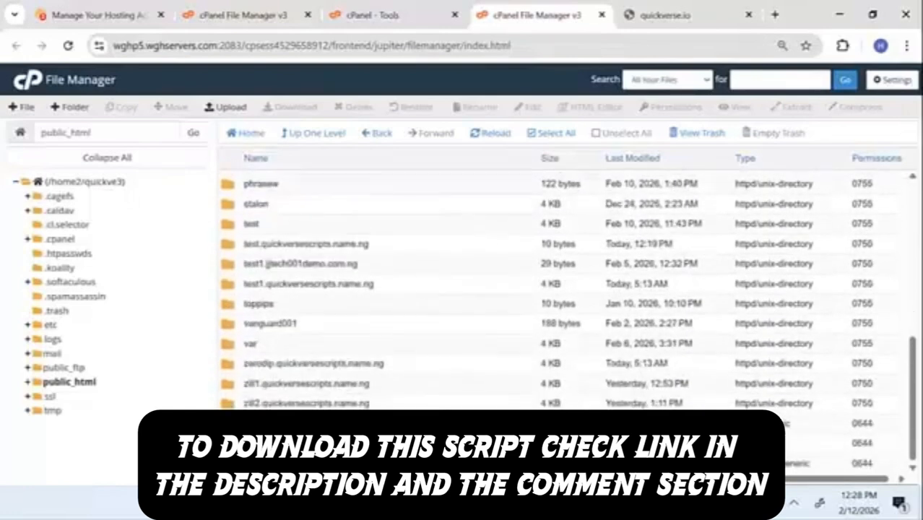
scroll(327, 322, "up", 1)
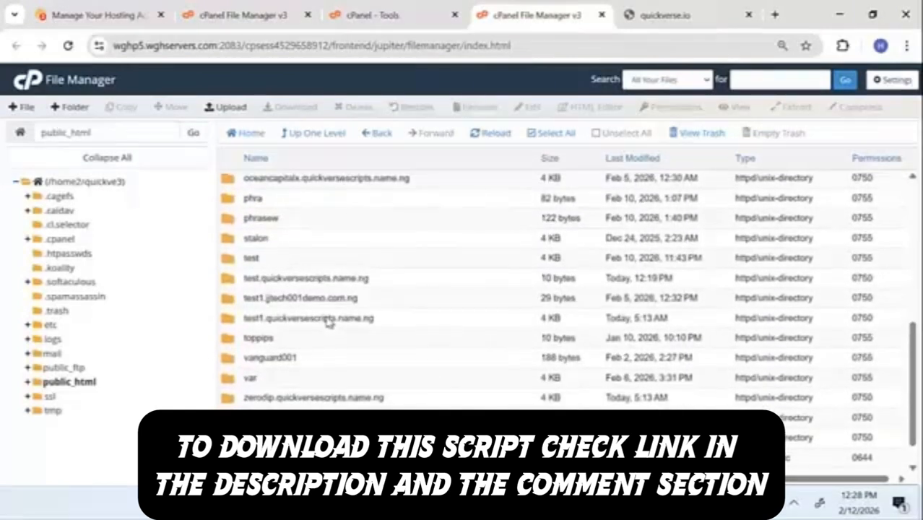
scroll(327, 322, "down", 1)
scroll(327, 322, "up", 1)
scroll(327, 323, "up", 15)
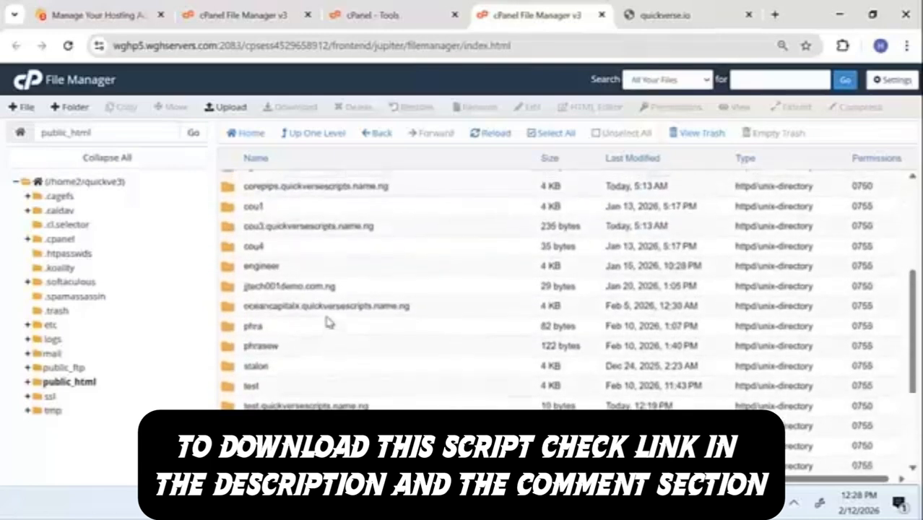
scroll(328, 322, "down", 5)
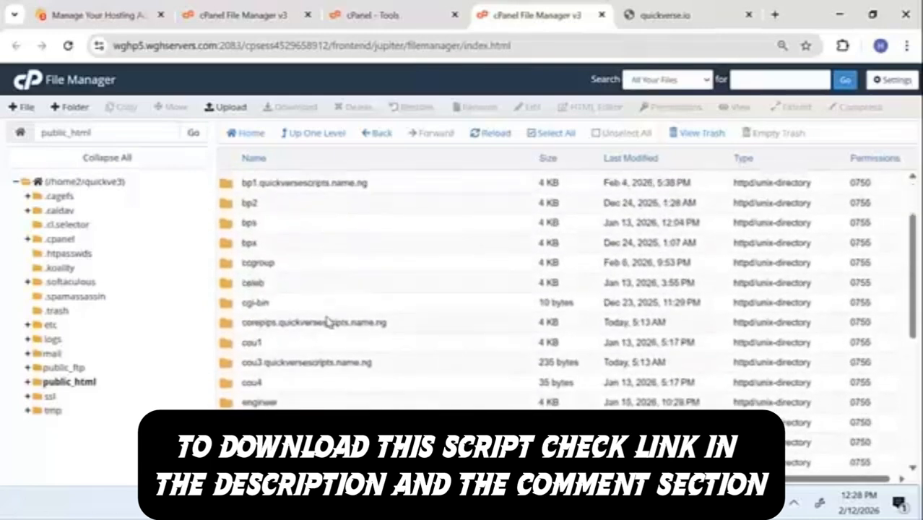
scroll(258, 349, "down", 4)
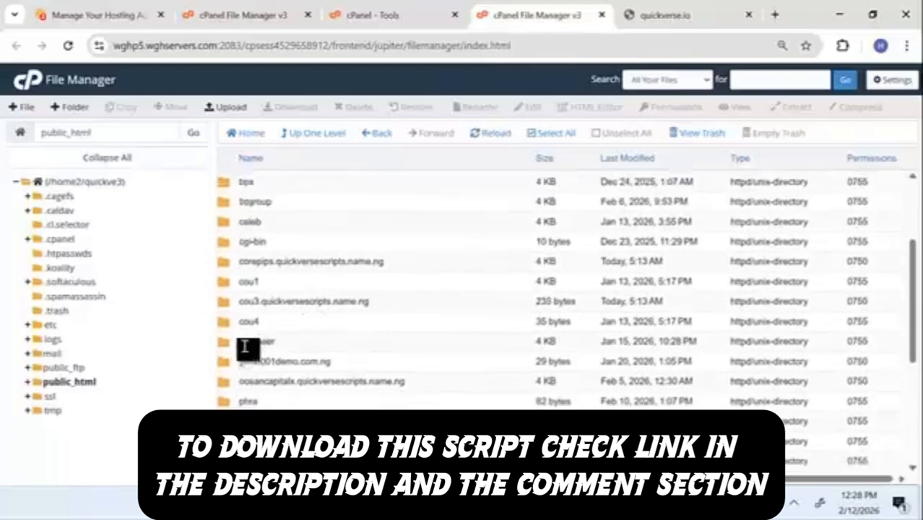
double_click(250, 406)
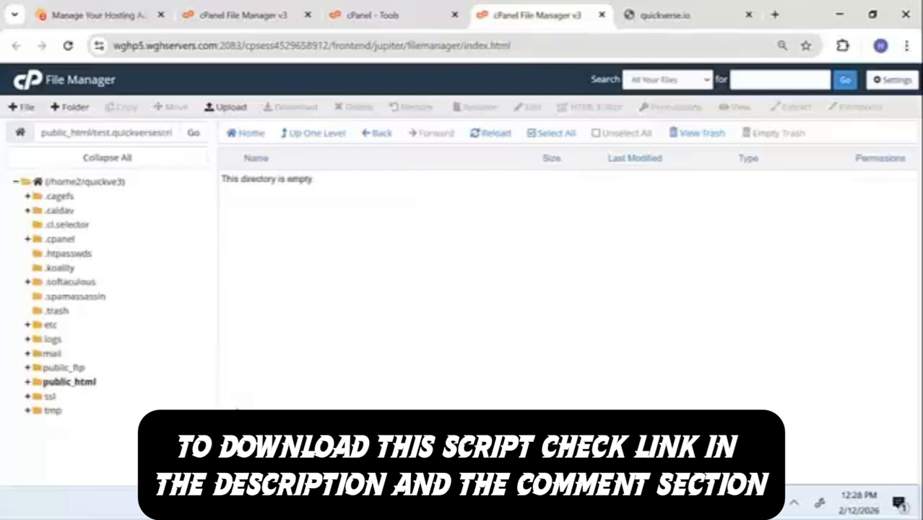
Step: Upload updated-php-algo-script.zip from the computer into this folder via the File Upload page
left_click(227, 109)
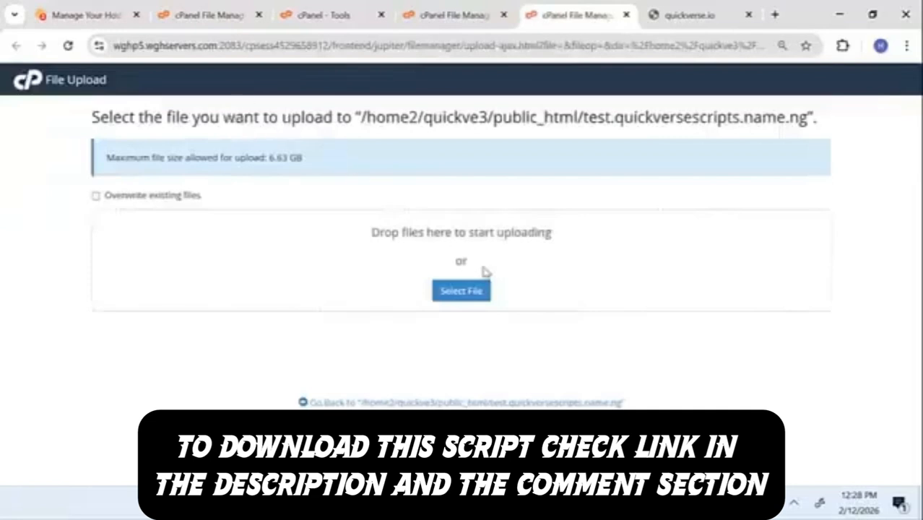
left_click(464, 291)
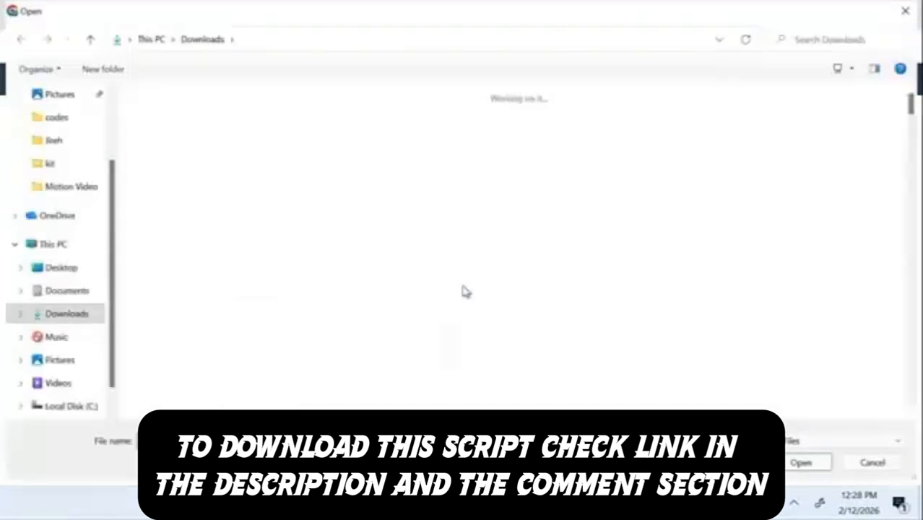
double_click(231, 128)
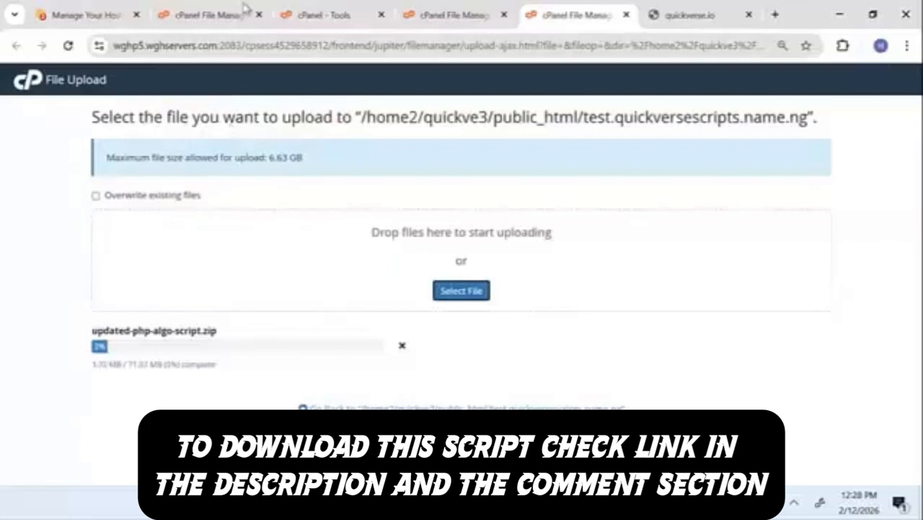
Step: Open the Database Wizard via a 'mysq' search and create the quickve3_alphacapitaldb database
left_click(292, 8)
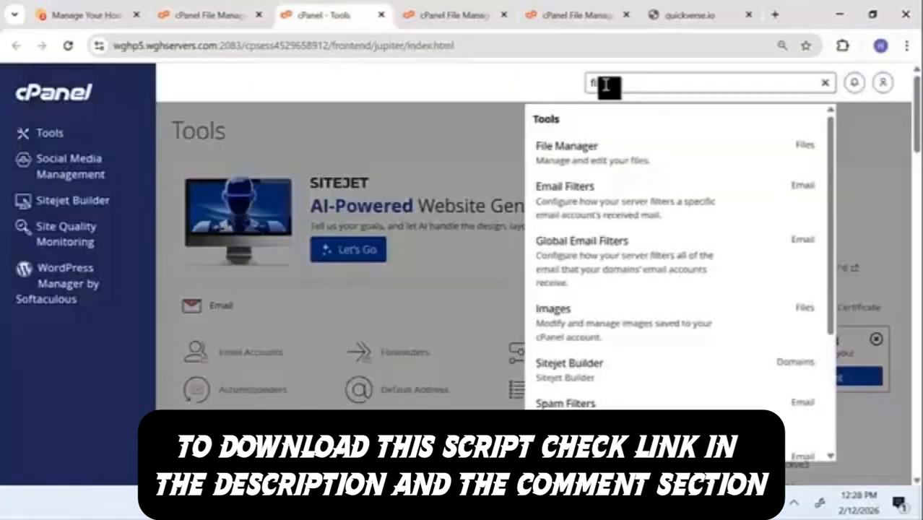
type("m")
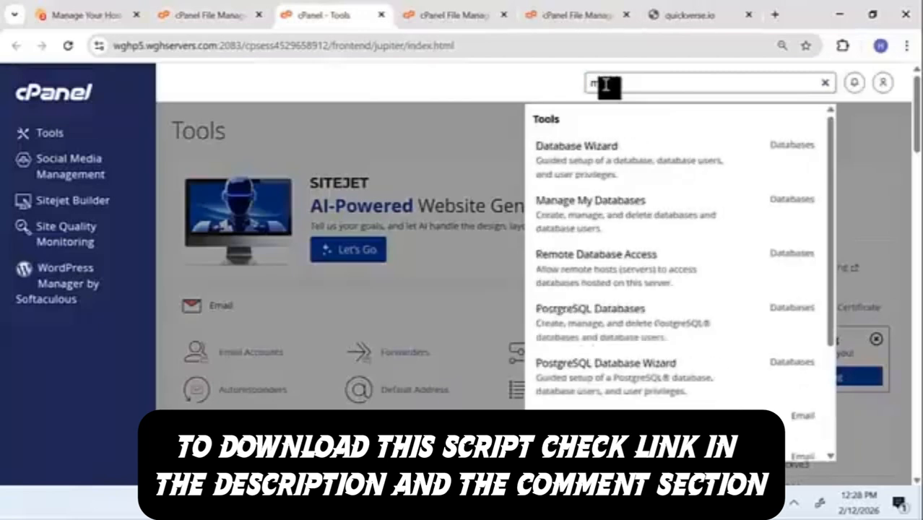
type("ysq")
left_click(591, 168)
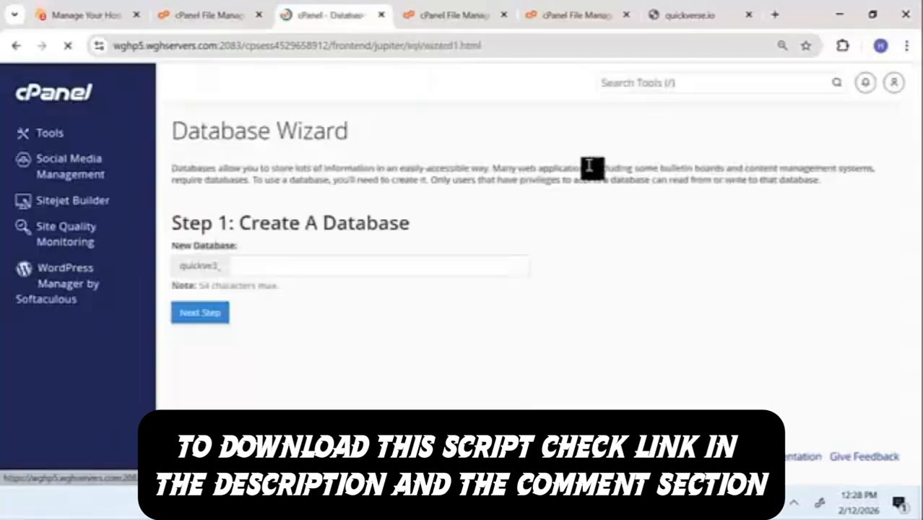
type("alphacapital")
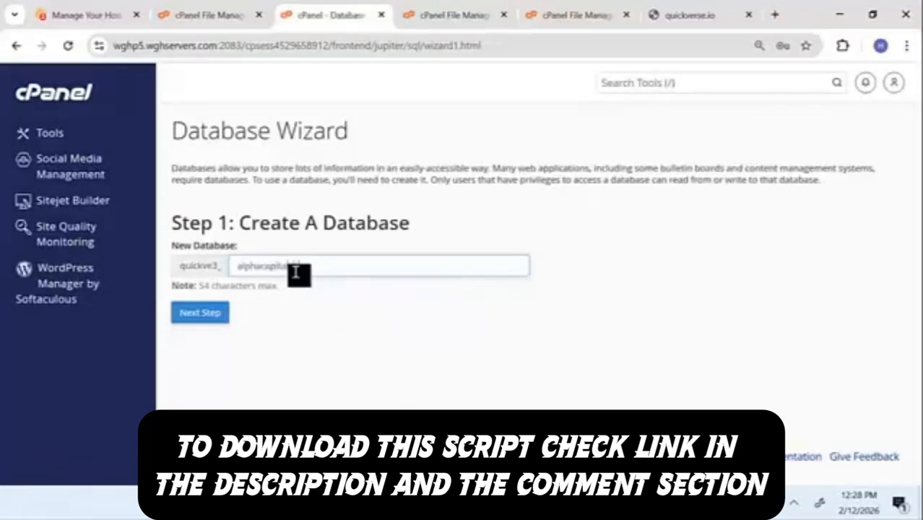
double_click(296, 273)
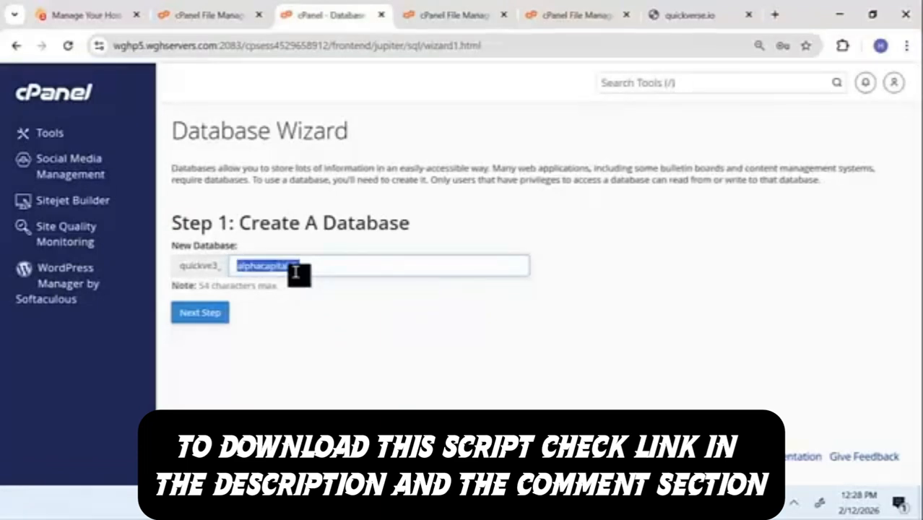
left_click(196, 316)
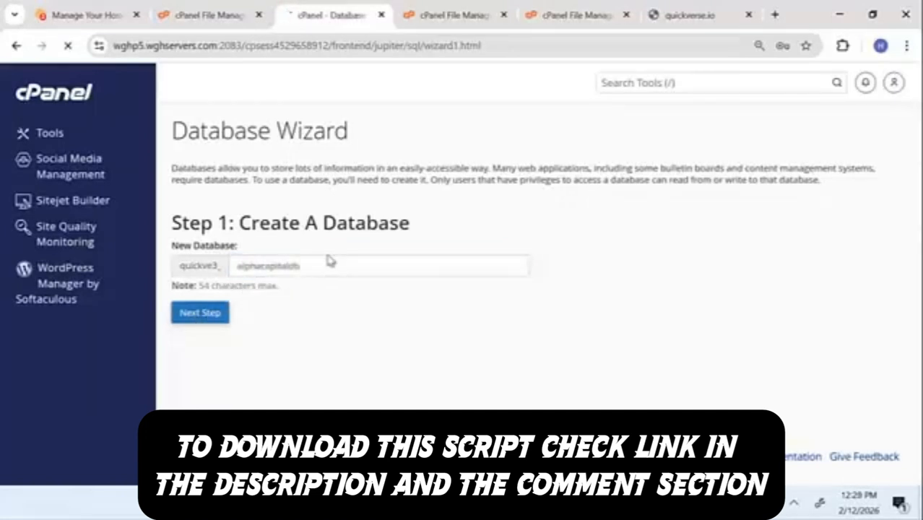
Step: Create database user alphacapitaldb, pasting the account password into both password fields
left_click(268, 256)
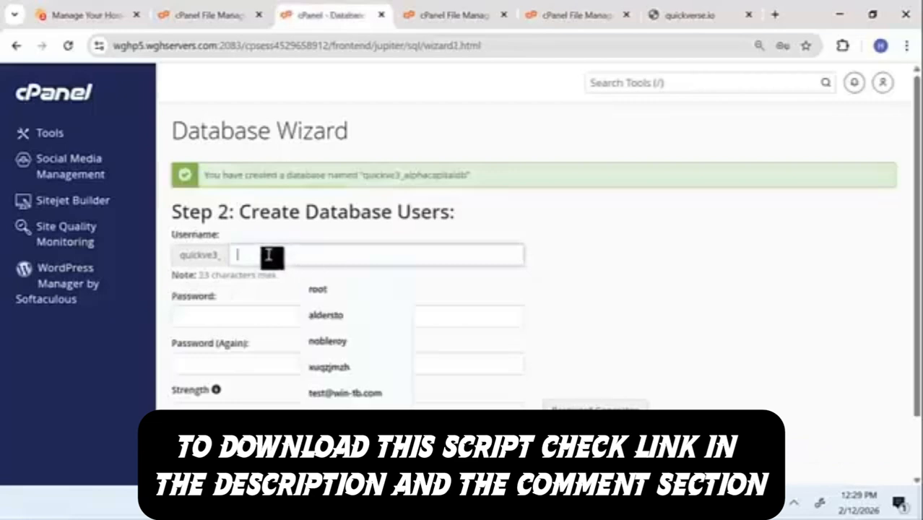
type("alphacapitaldb")
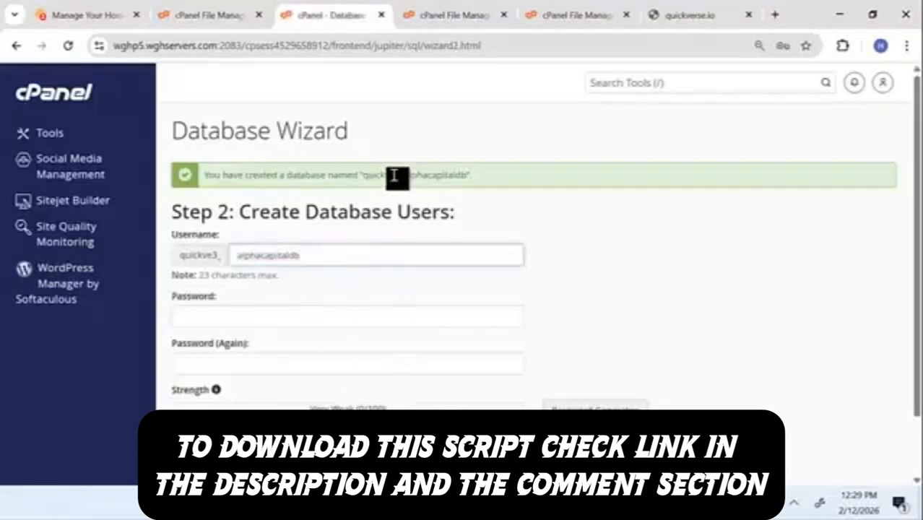
double_click(396, 177)
left_click(252, 325)
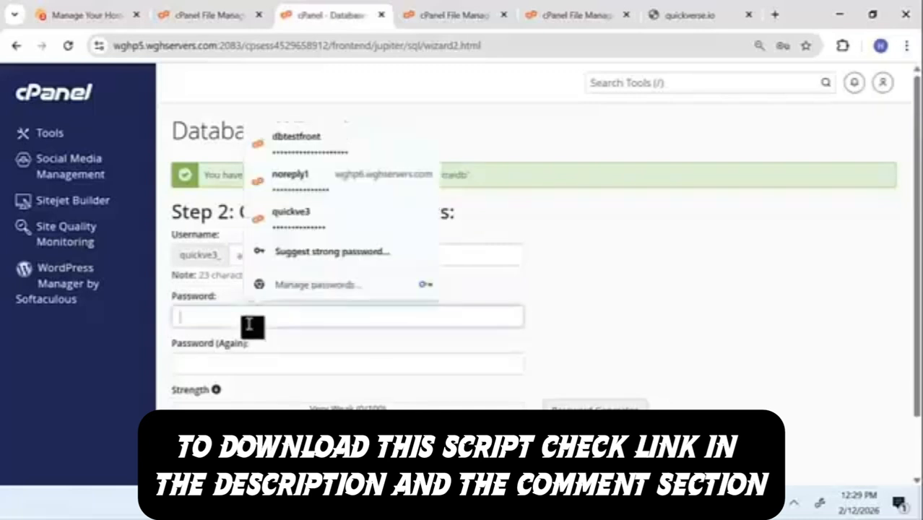
key("ctrl+v")
left_click(232, 363)
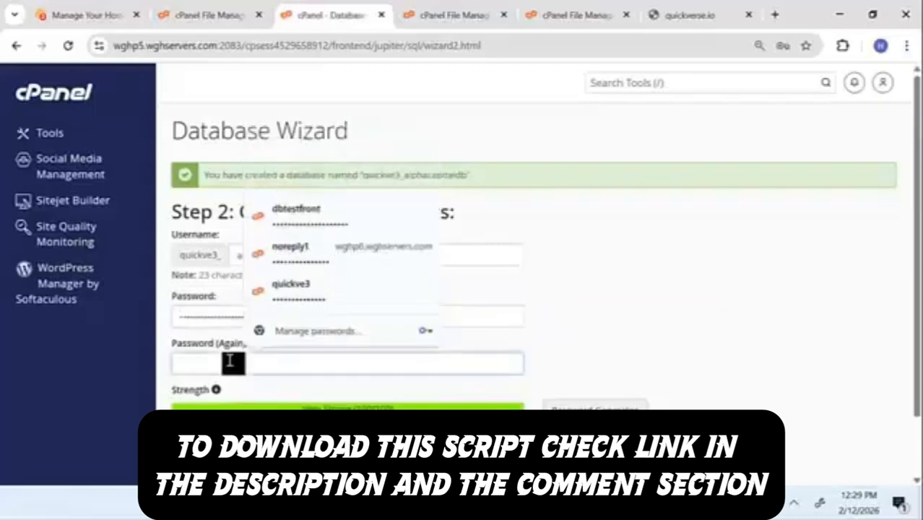
key("ctrl+v")
left_click(208, 440)
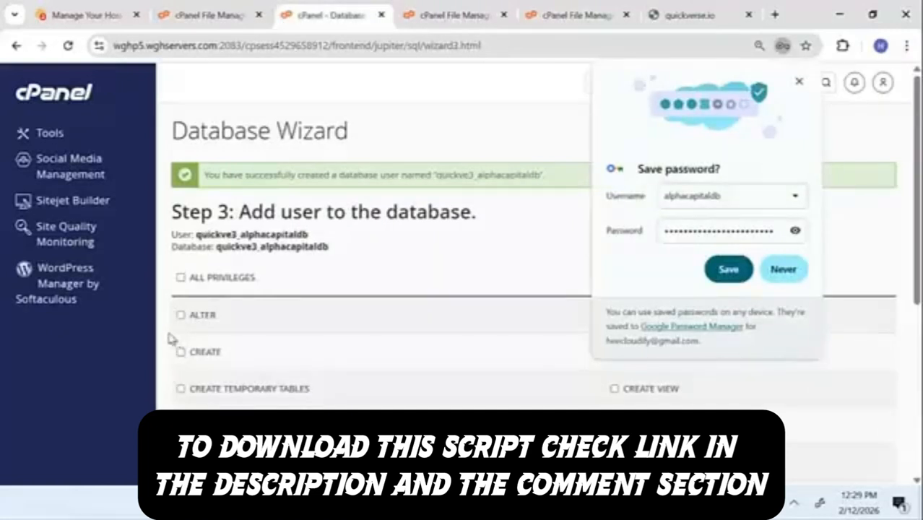
Step: Grant the user ALL PRIVILEGES on the database and dismiss the save-password prompt
left_click(181, 279)
scroll(264, 323, "down", 4)
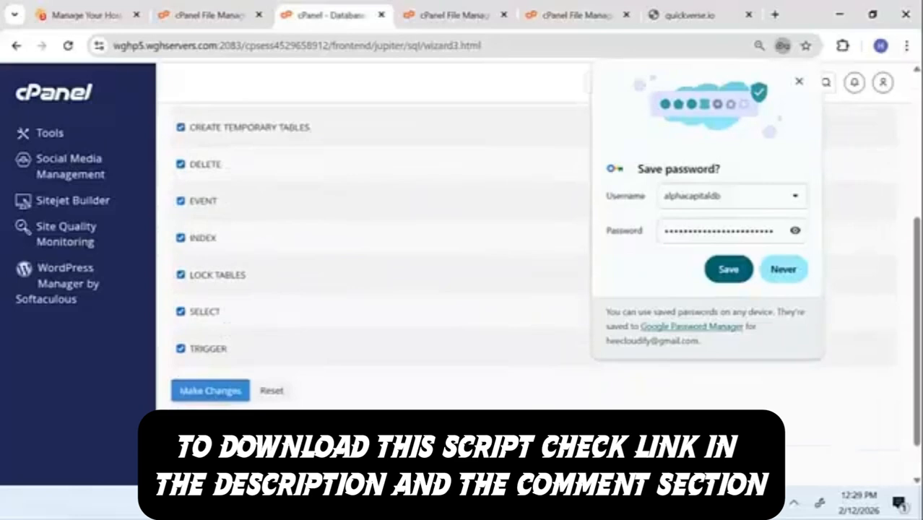
left_click(182, 391)
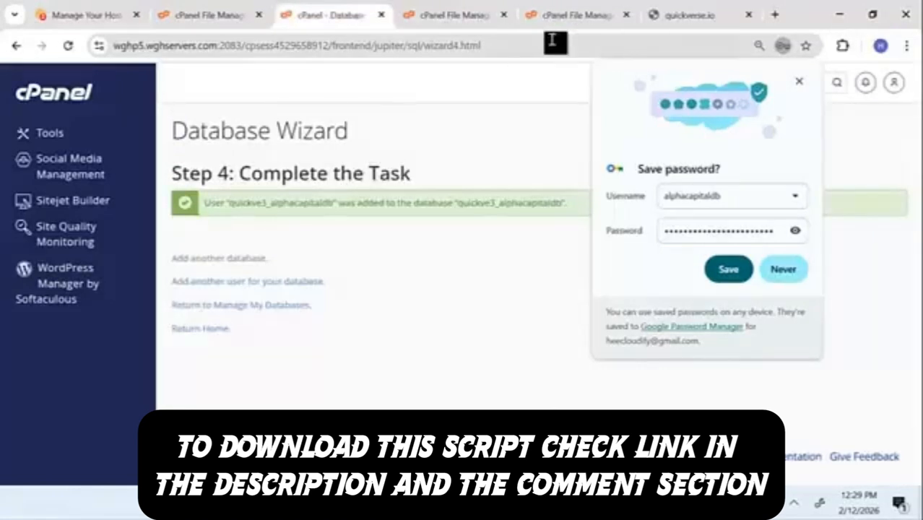
left_click(803, 85)
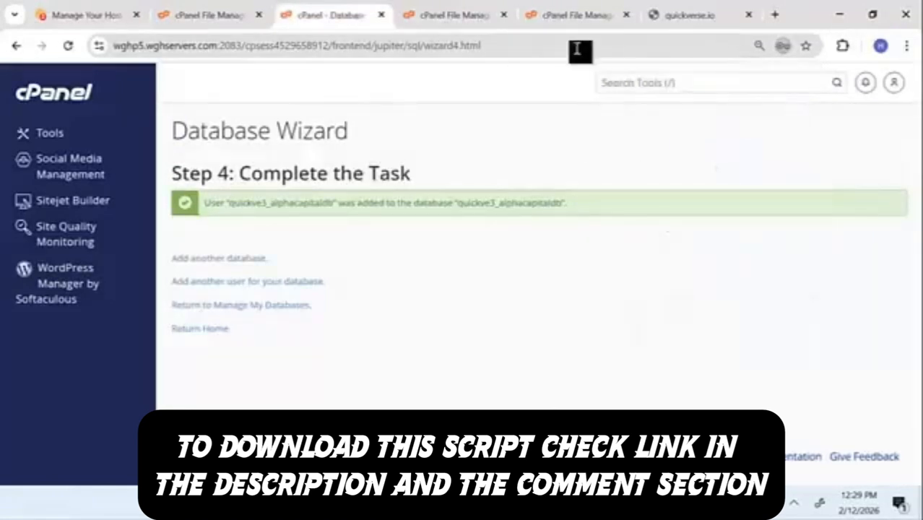
Step: Check the zip upload progress, then copy the database name from the wizard's success banner
left_click(470, 8)
left_click(531, 9)
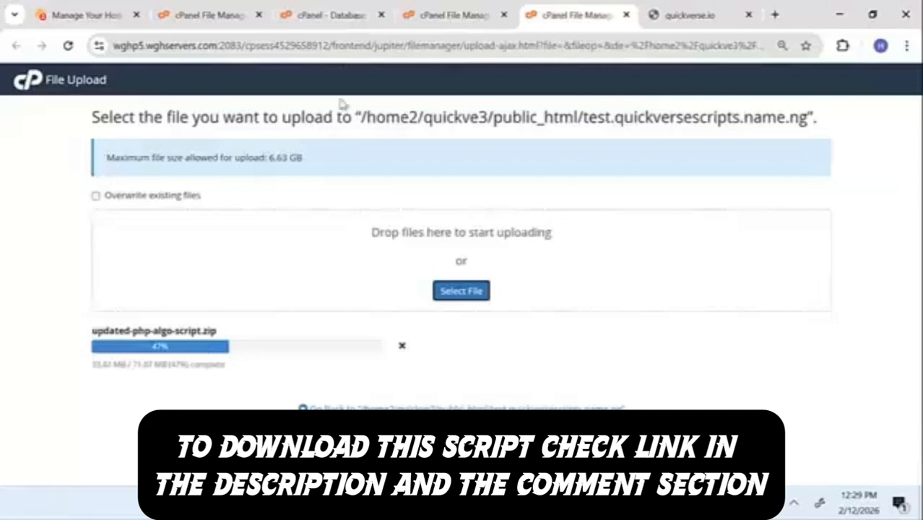
left_click(429, 7)
left_click(350, 6)
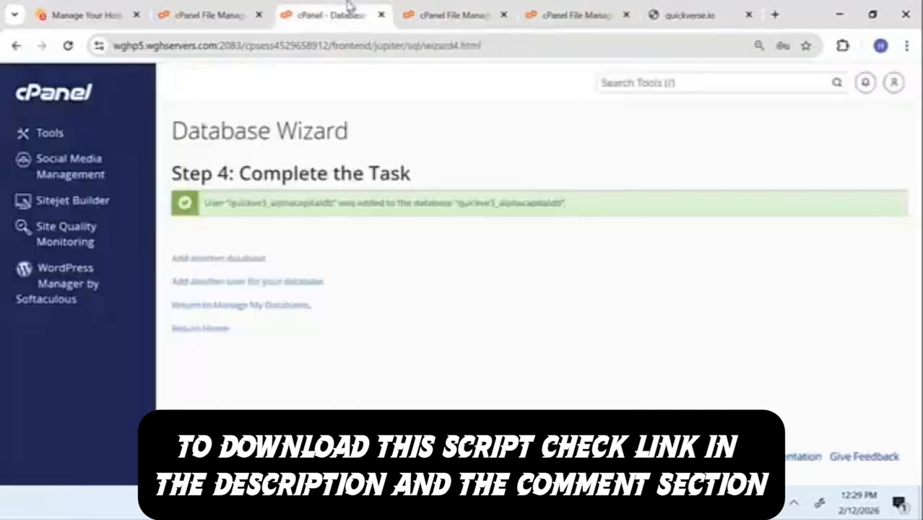
double_click(474, 204)
right_click(477, 205)
left_click(502, 222)
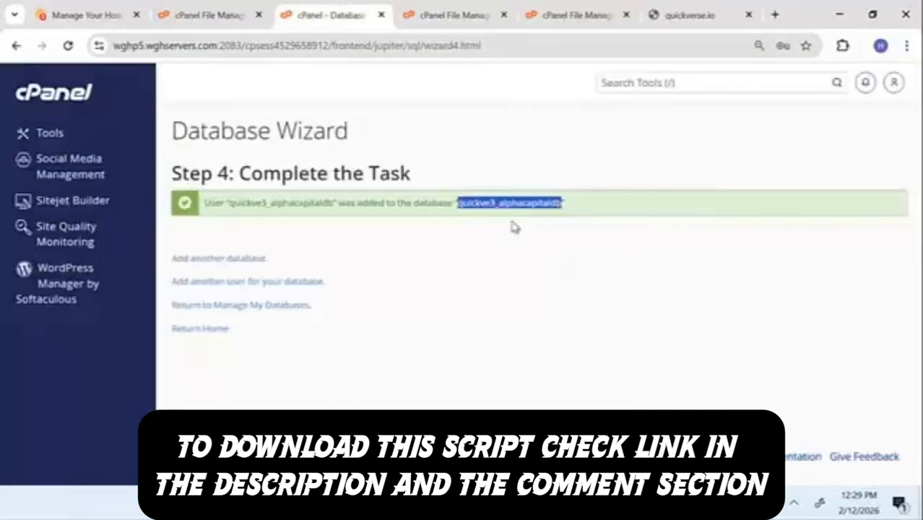
Step: Launch phpMyAdmin through a 'phpmy' tools search and expand its quickve3 database group
left_click(628, 87)
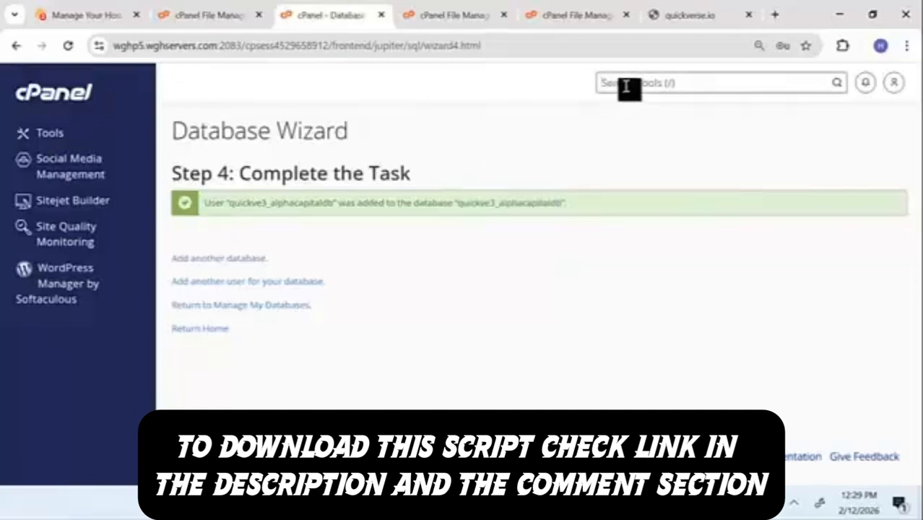
type("phpmy")
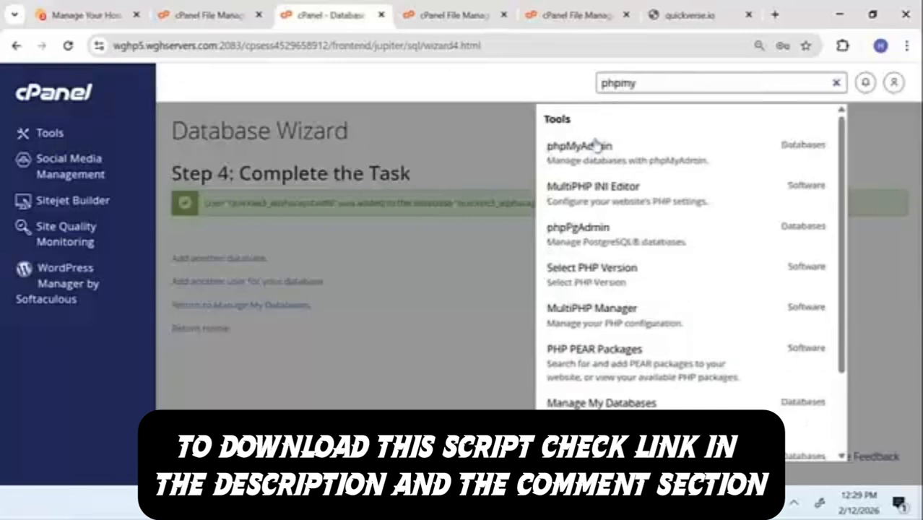
left_click(591, 146)
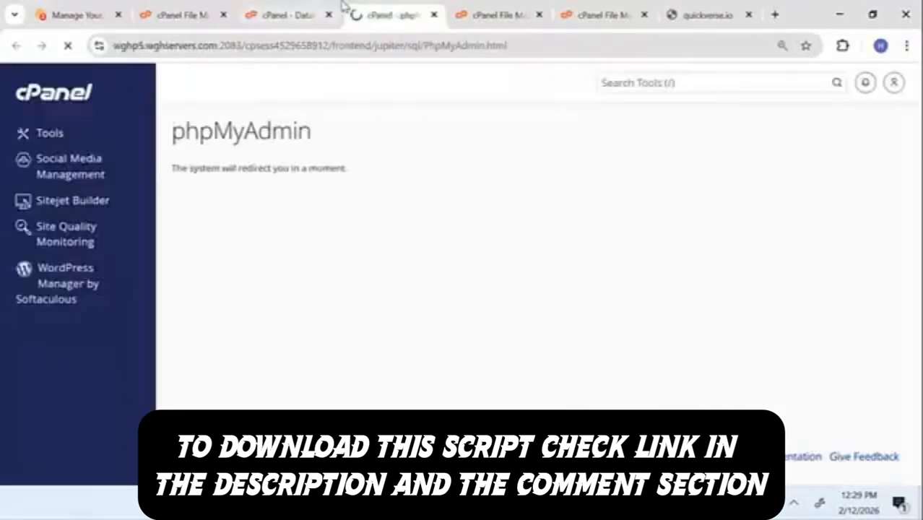
left_click(313, 6)
left_click(493, 223)
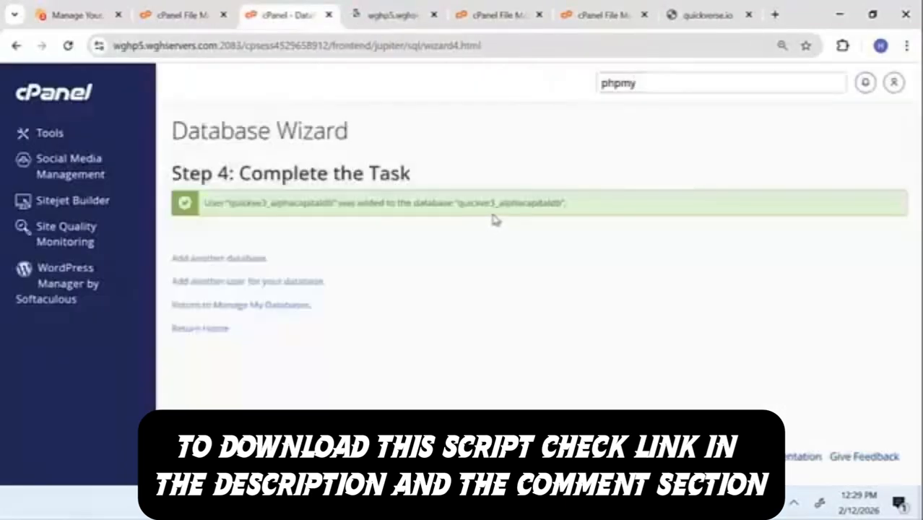
left_click(391, 14)
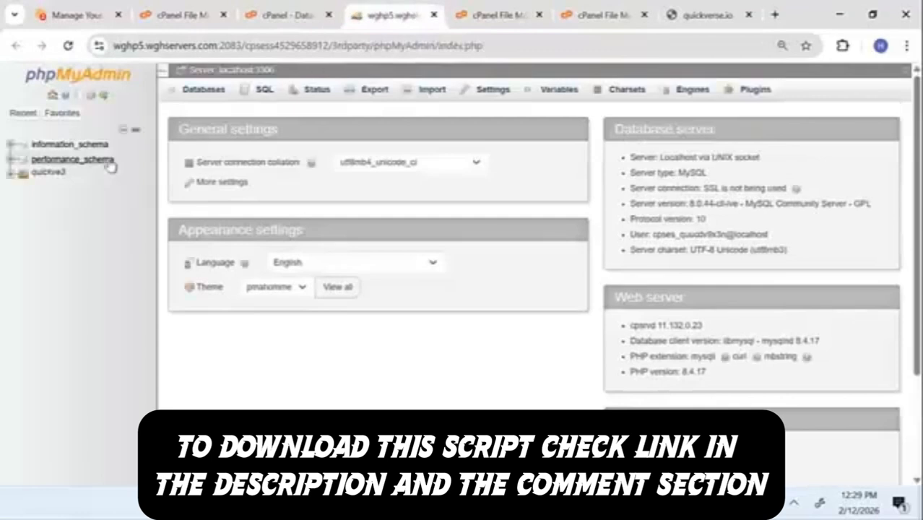
left_click(12, 173)
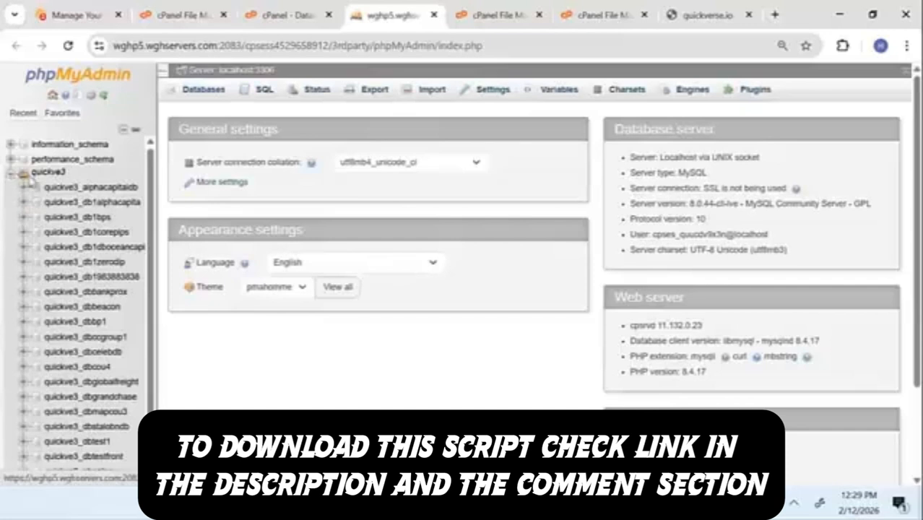
Step: Open the quickve3_alphacapitaldb database in phpMyAdmin
left_click(116, 188)
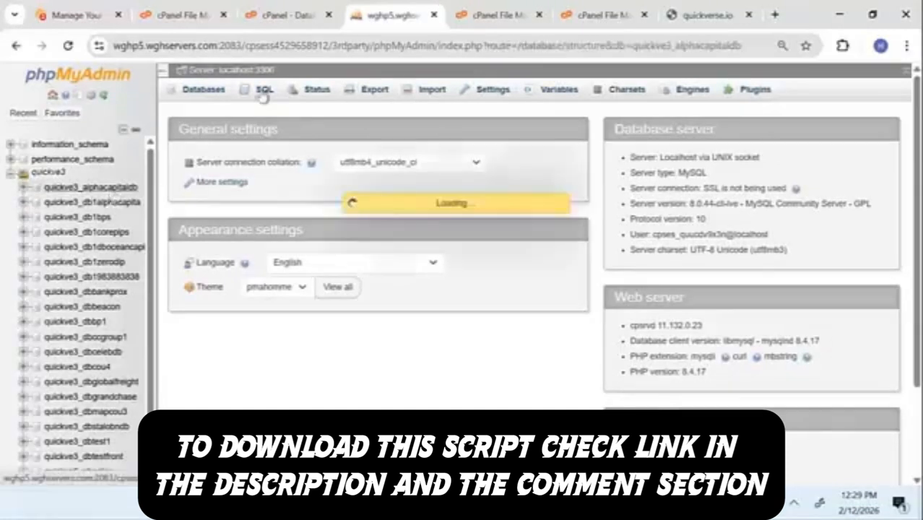
left_click(285, 14)
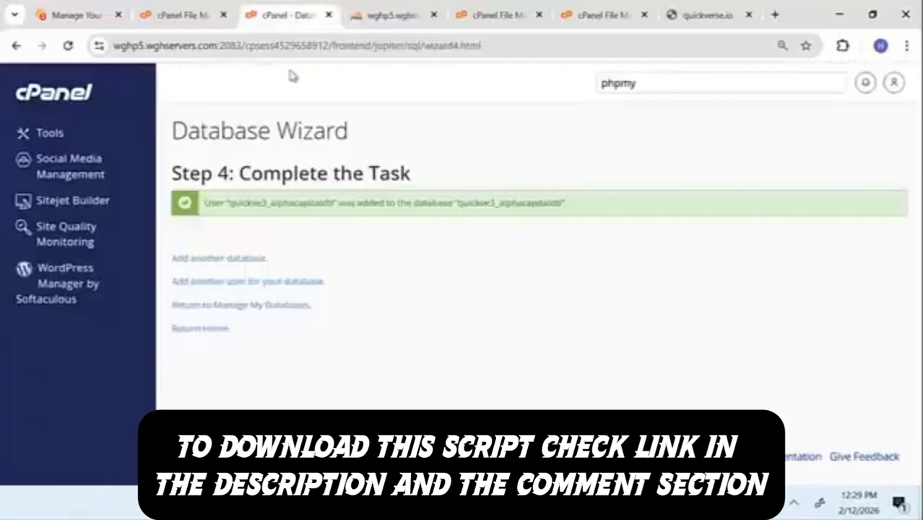
double_click(470, 204)
left_click(425, 10)
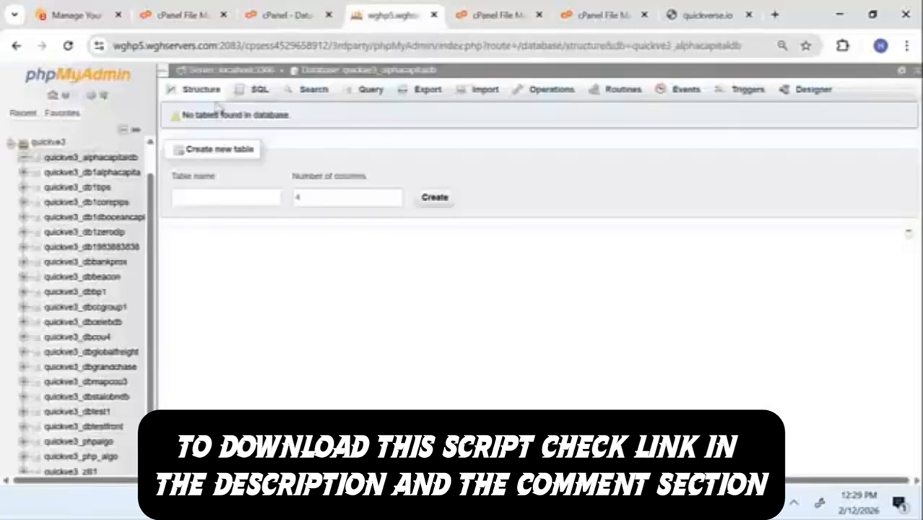
left_click(116, 159)
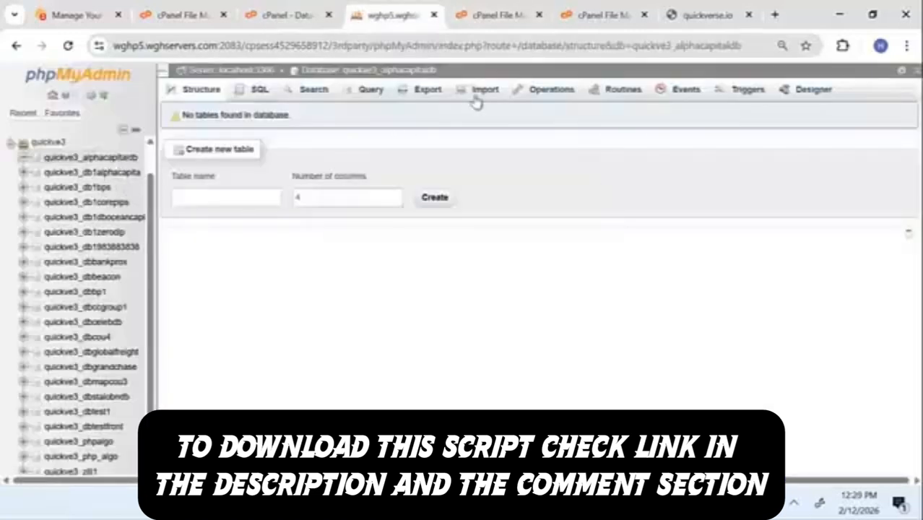
Step: Import the quickve3_php_algo.sql file into the database
left_click(481, 92)
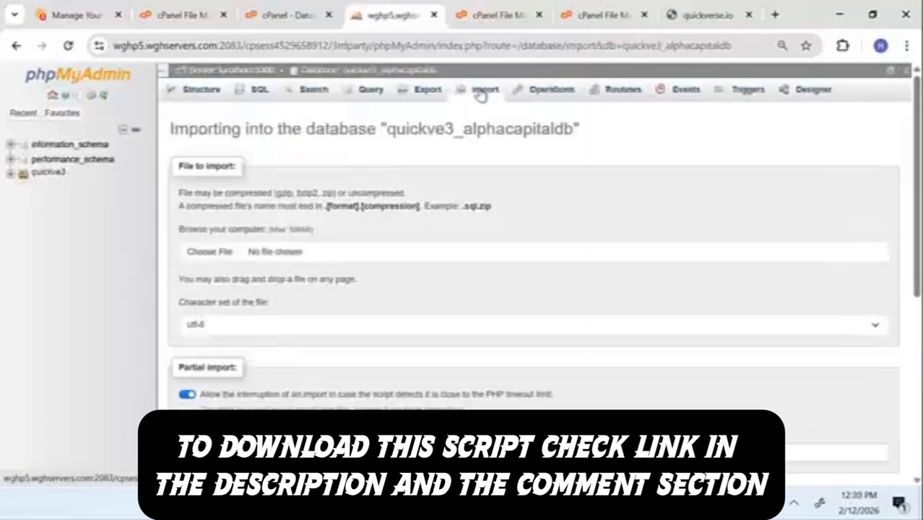
left_click(223, 252)
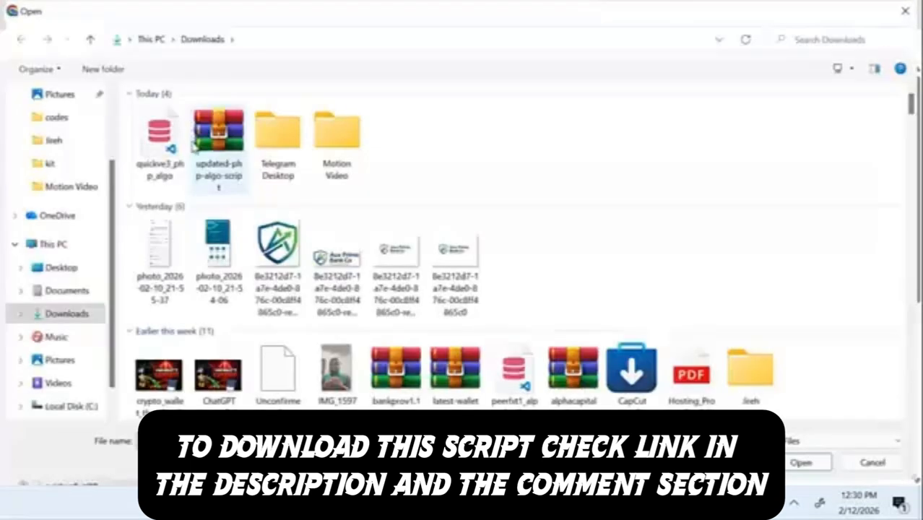
double_click(173, 148)
scroll(401, 316, "down", 6)
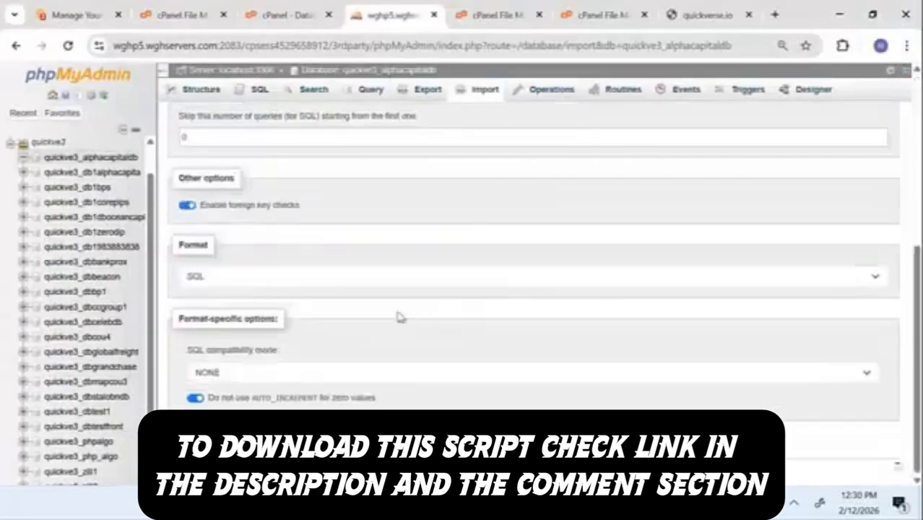
left_click(193, 442)
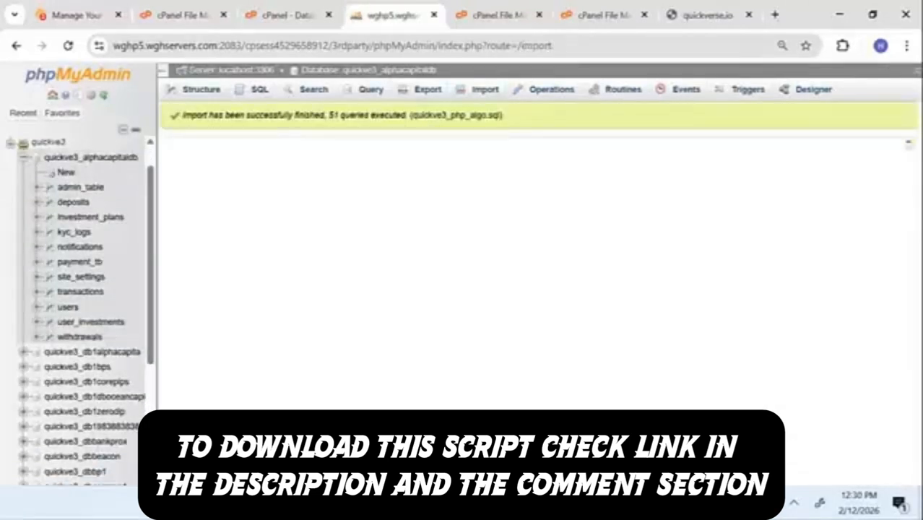
Step: Check the zip upload progress, then open one of the newly imported tables
left_click(531, 11)
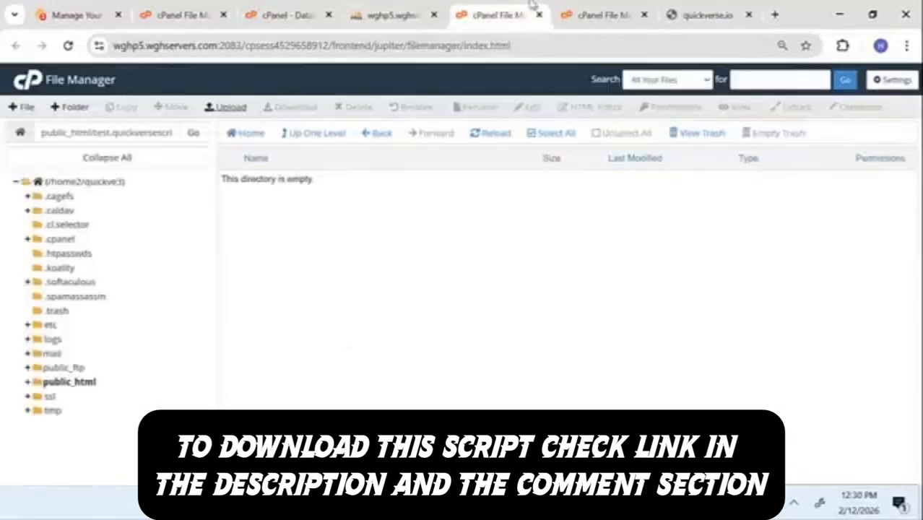
left_click(619, 10)
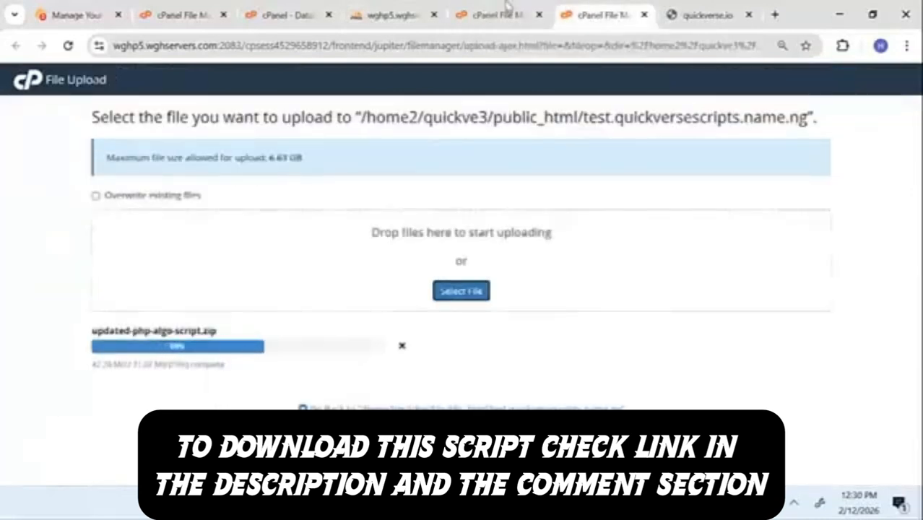
left_click(505, 7)
left_click(367, 7)
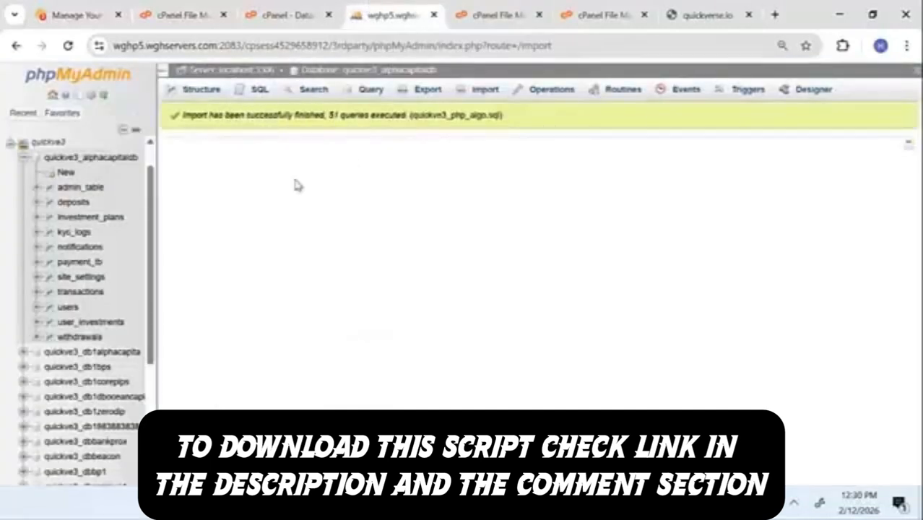
left_click(78, 279)
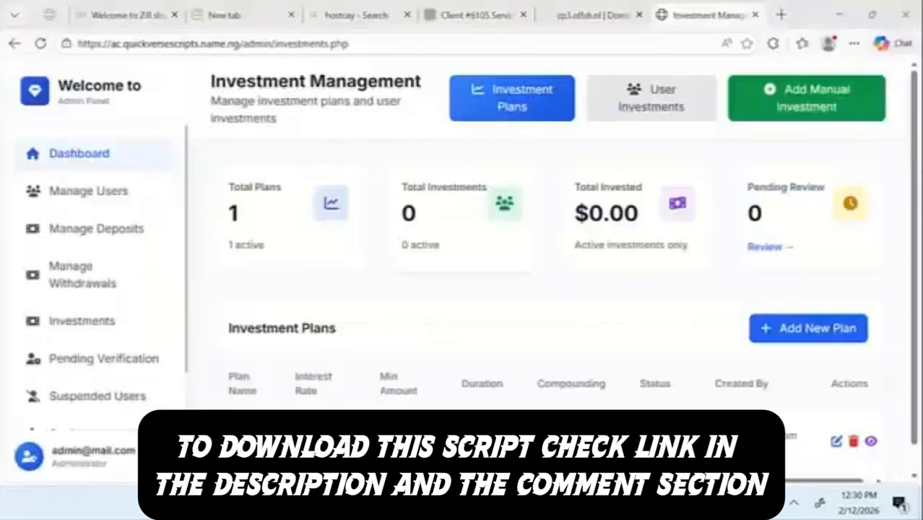
Step: Open the site settings page and edit the site name and site URL fields
scroll(81, 372, "down", 1)
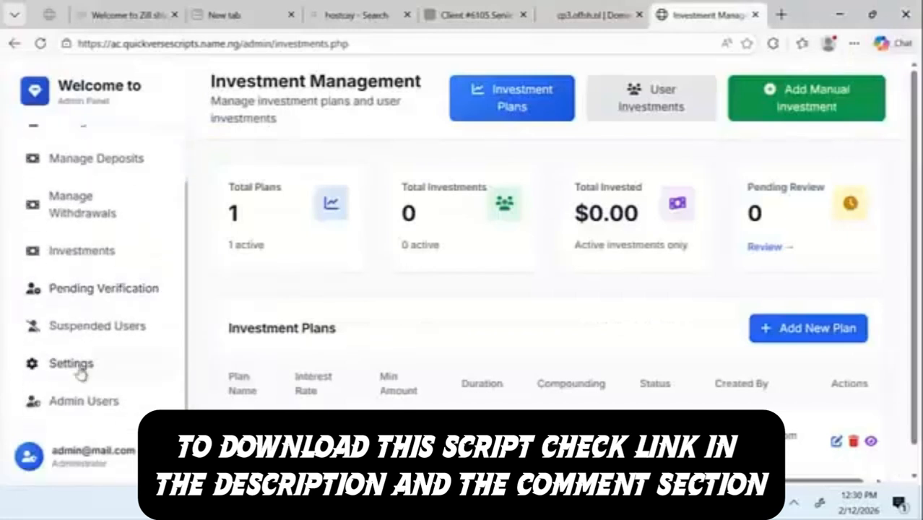
left_click(76, 367)
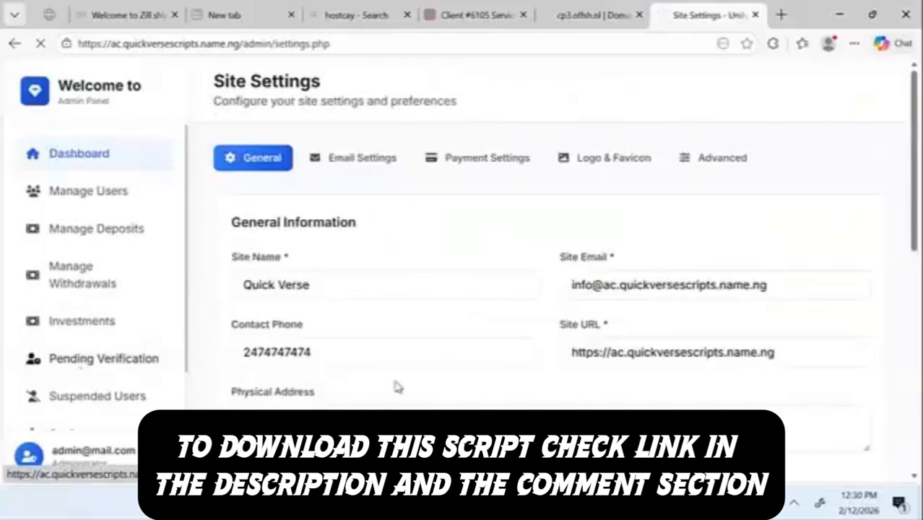
scroll(446, 375, "down", 1)
scroll(446, 375, "down", 2)
scroll(404, 340, "up", 2)
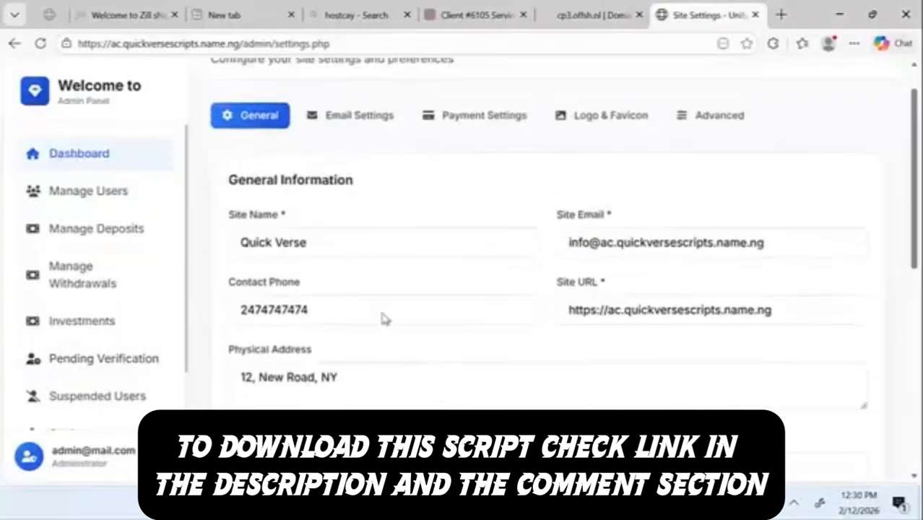
left_click(330, 246)
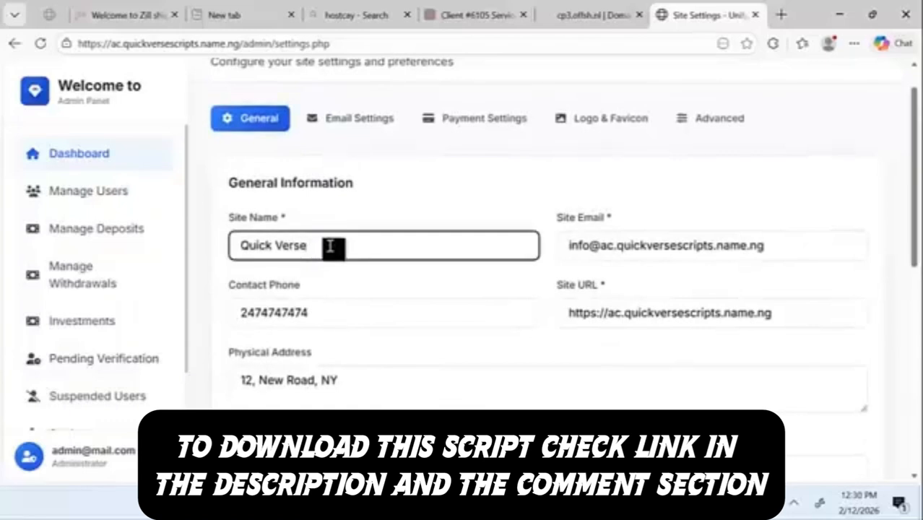
left_click(680, 315)
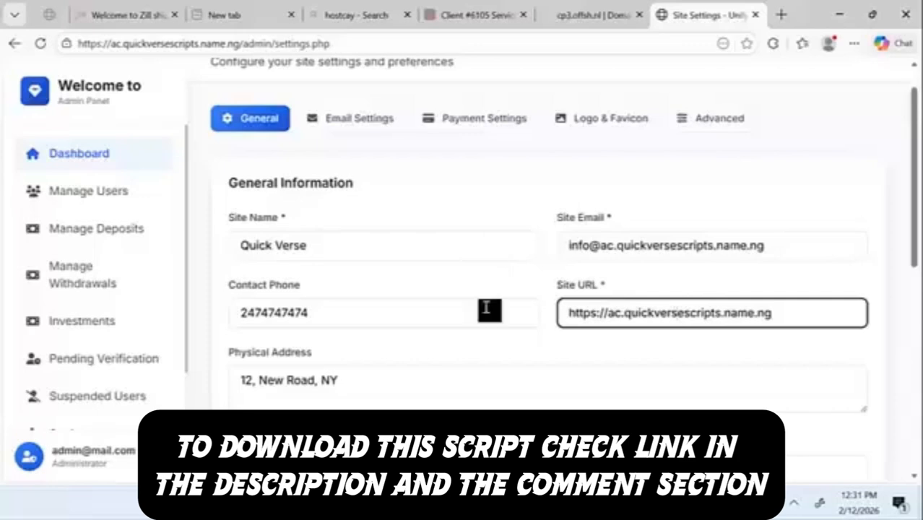
scroll(489, 309, "down", 5)
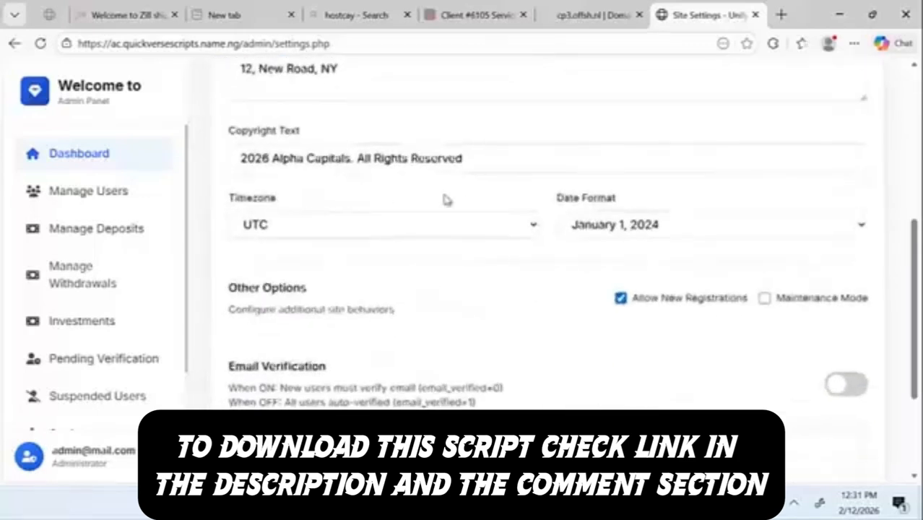
scroll(443, 200, "up", 2)
scroll(319, 161, "up", 3)
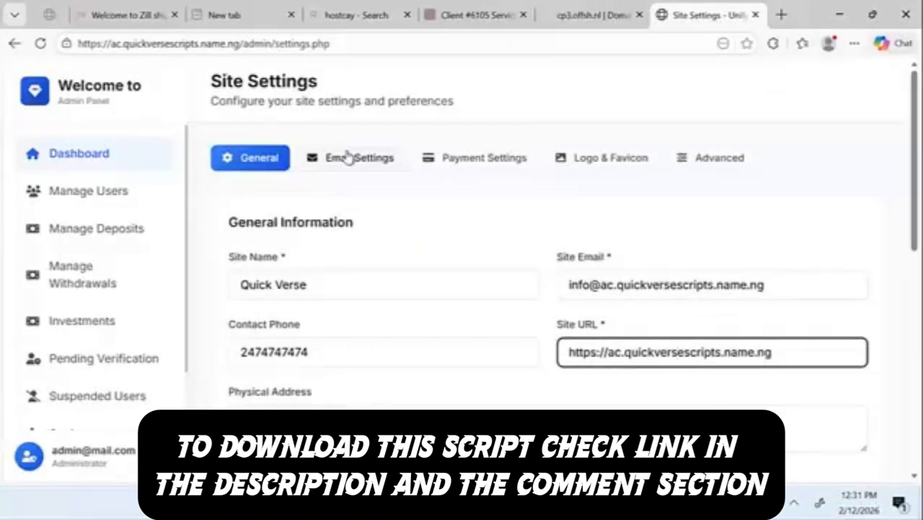
Step: Look through the Email, Payment and Logo & Favicon tabs, then minimize the admin window
left_click(348, 158)
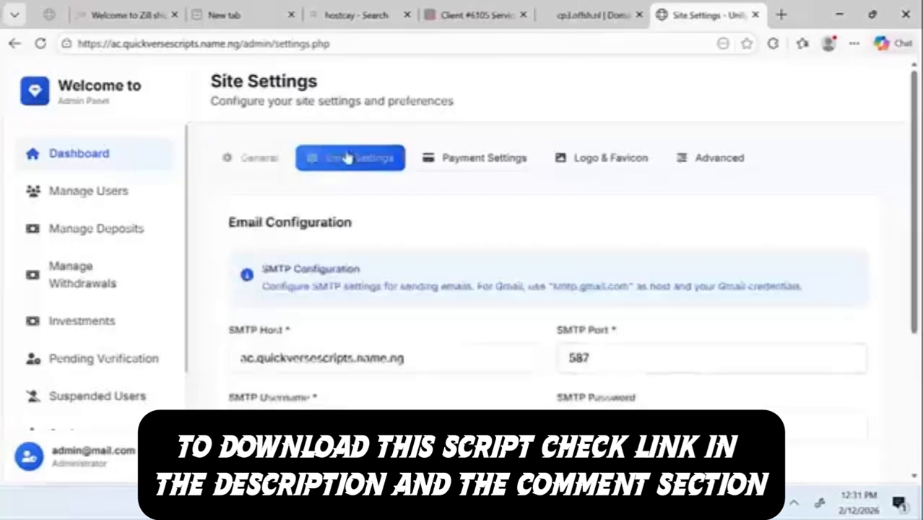
left_click(434, 163)
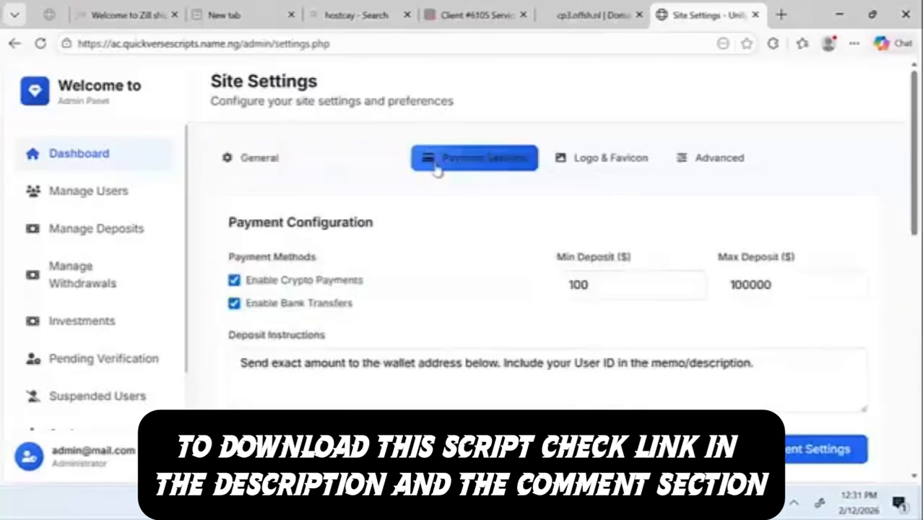
left_click(624, 168)
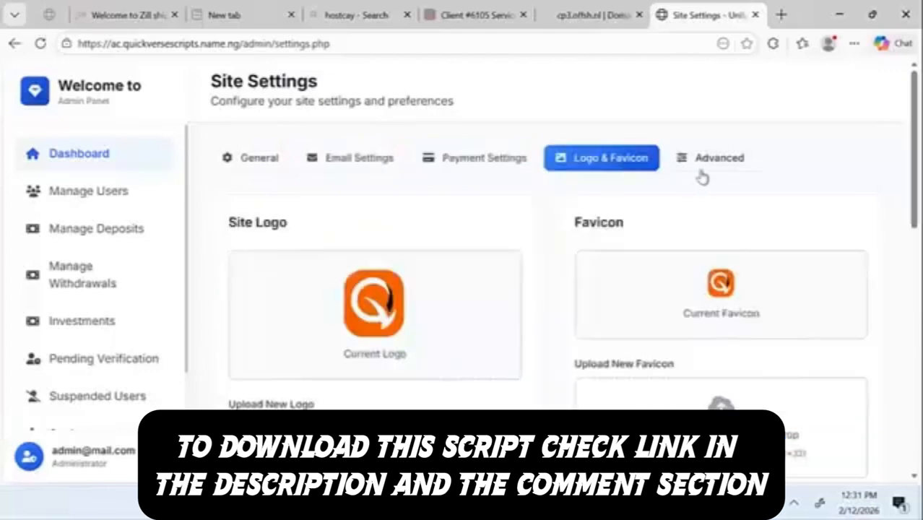
left_click(839, 14)
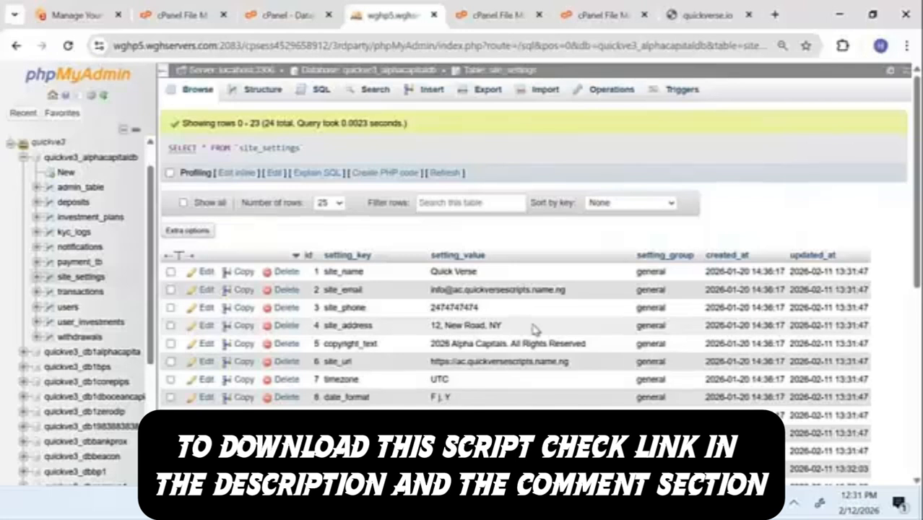
Step: Switch to the cPanel upload tab showing updated-php-algo-script.zip finished at 100%
left_click(574, 13)
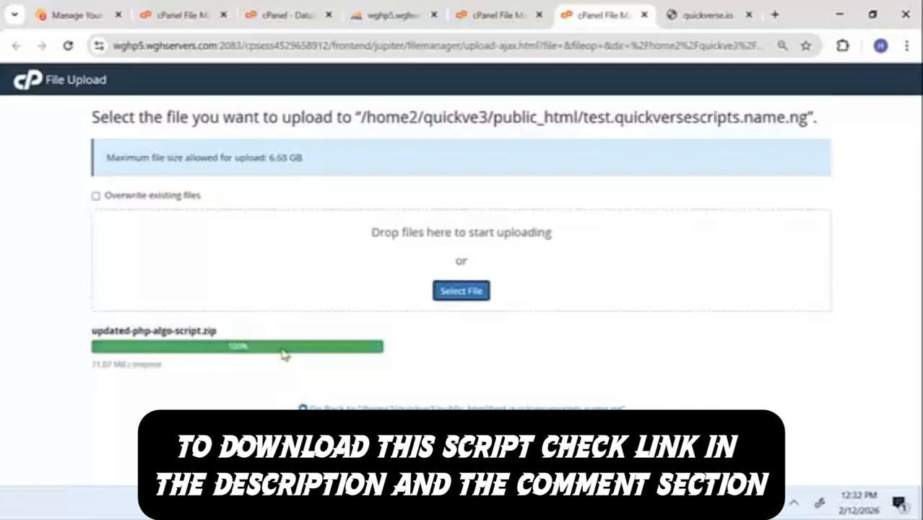
Step: Extract updated-php-algo-script.zip into the site folder and reload to show account, admin and assets
left_click(302, 408)
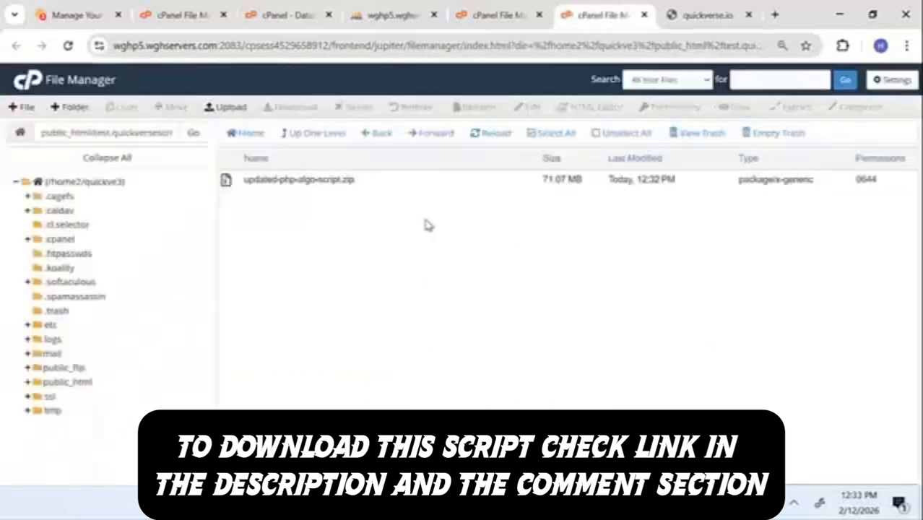
right_click(338, 178)
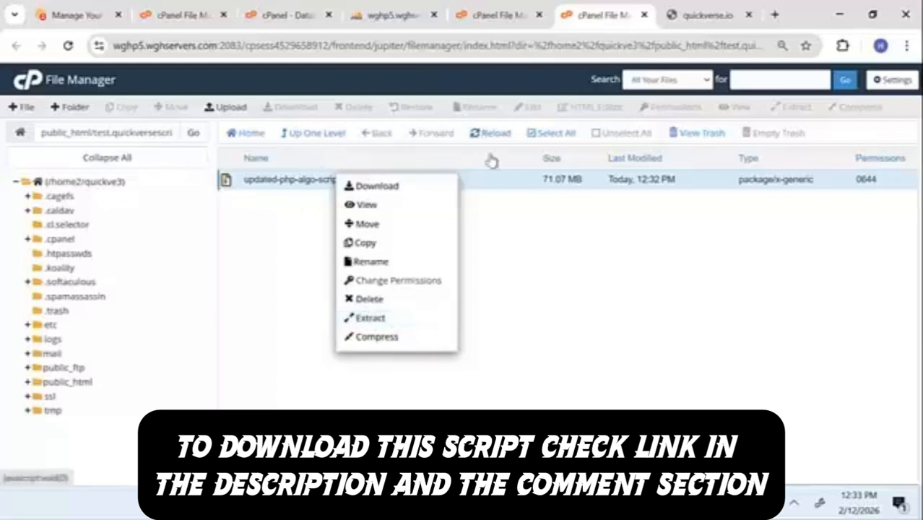
right_click(494, 249)
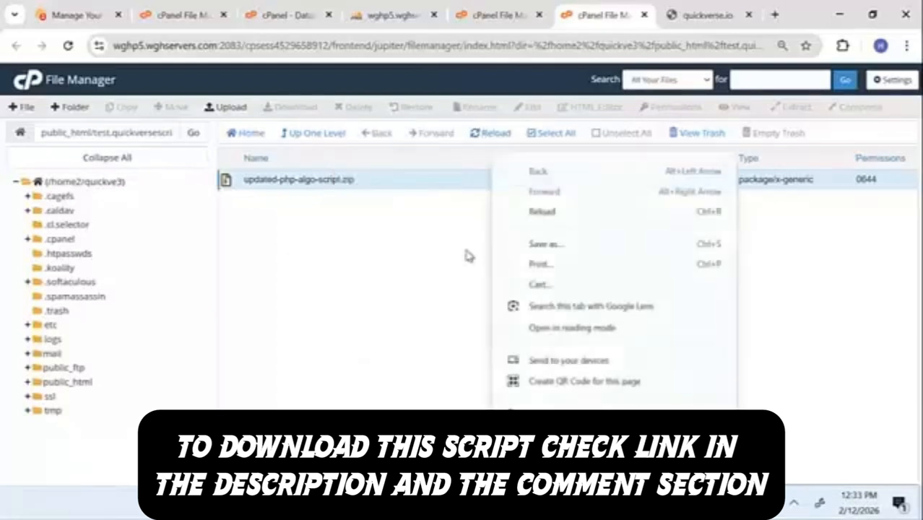
right_click(413, 187)
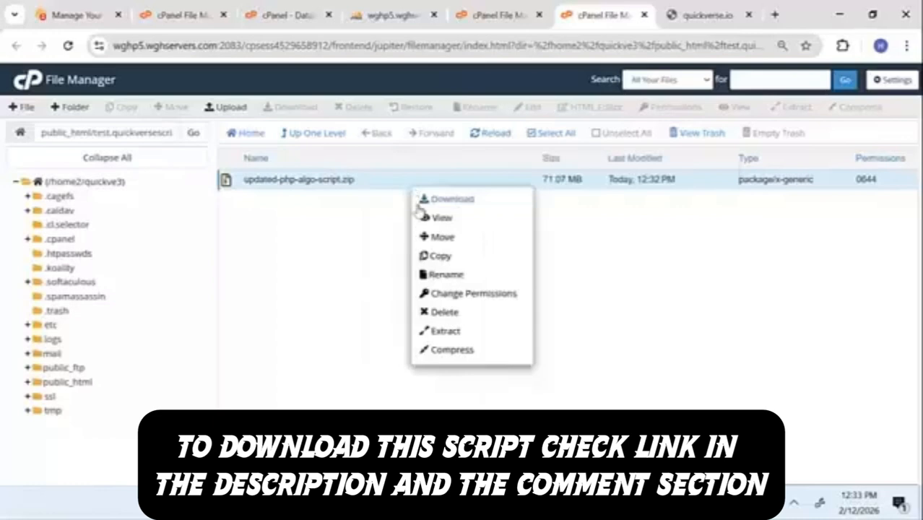
right_click(446, 337)
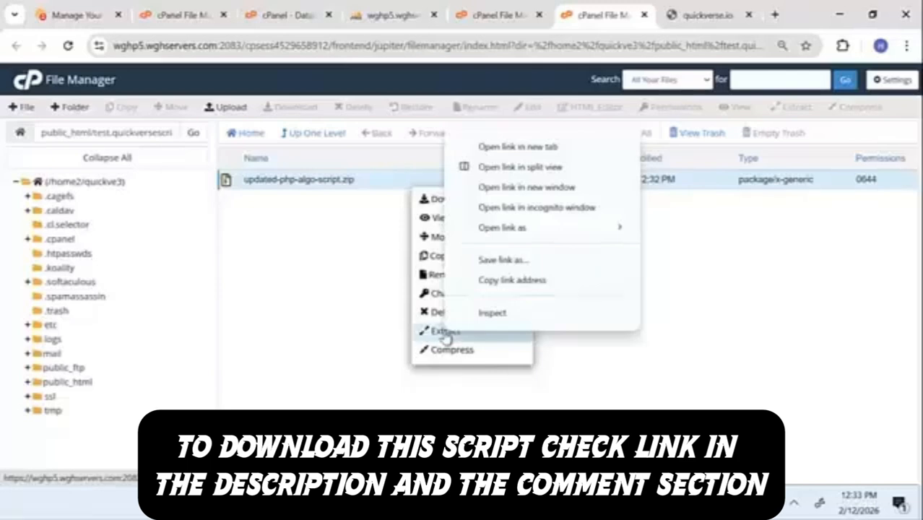
left_click(446, 337)
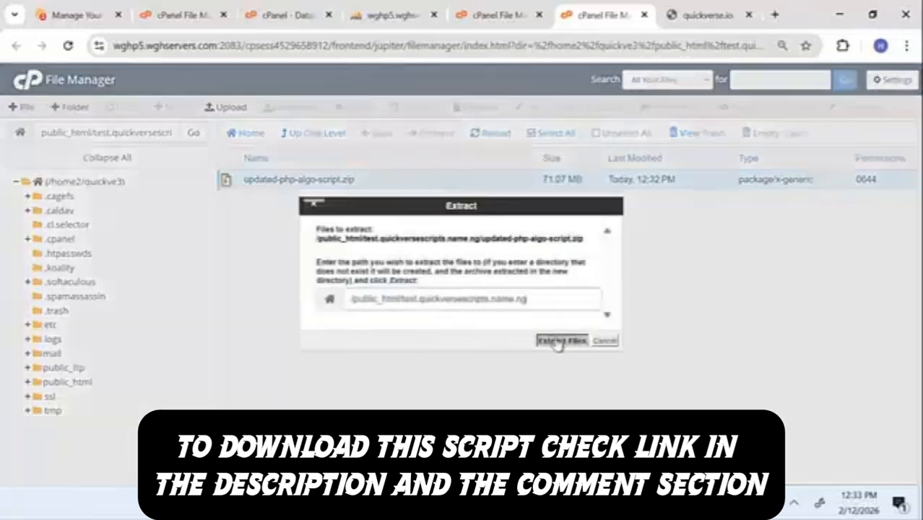
left_click(559, 341)
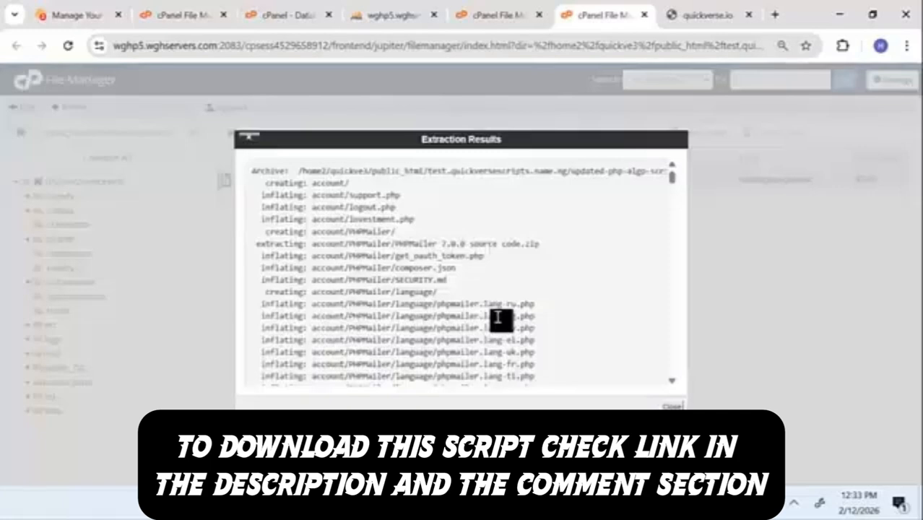
left_click(672, 406)
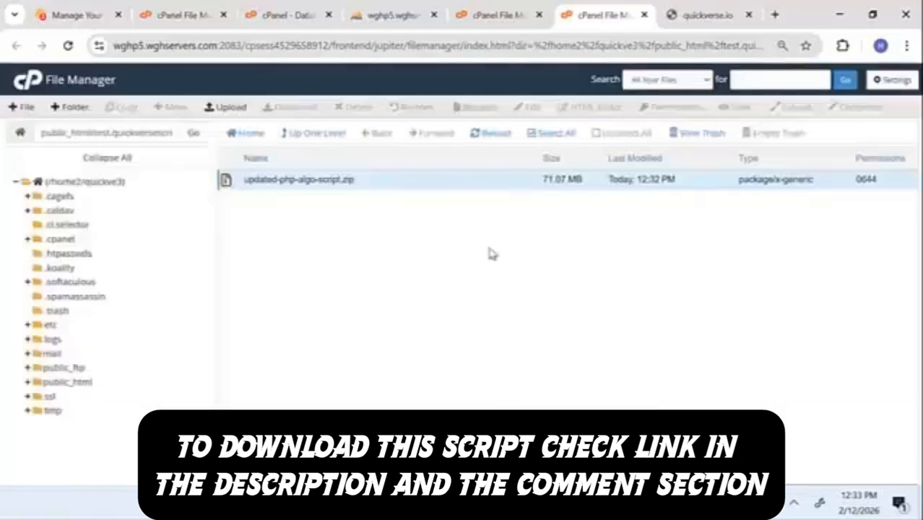
left_click(493, 134)
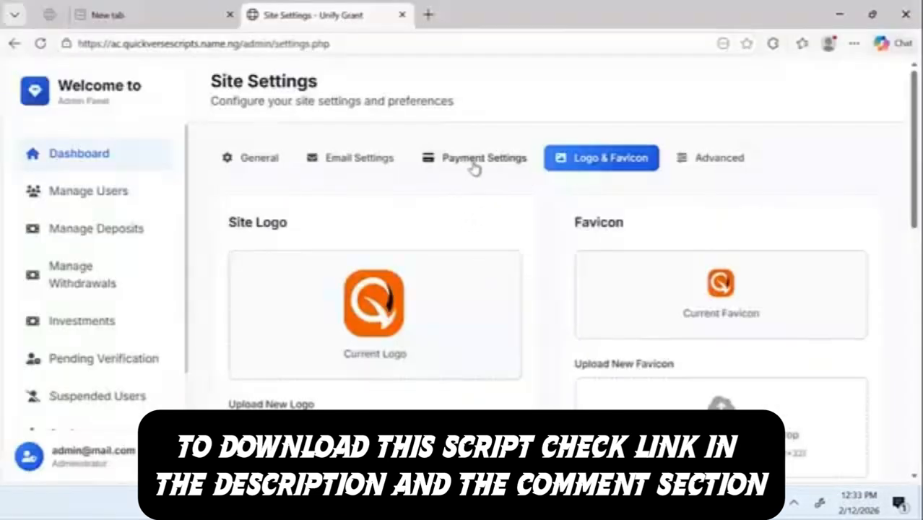
Step: Scroll through the Email Settings tab of Site Settings
left_click(355, 163)
scroll(425, 369, "down", 2)
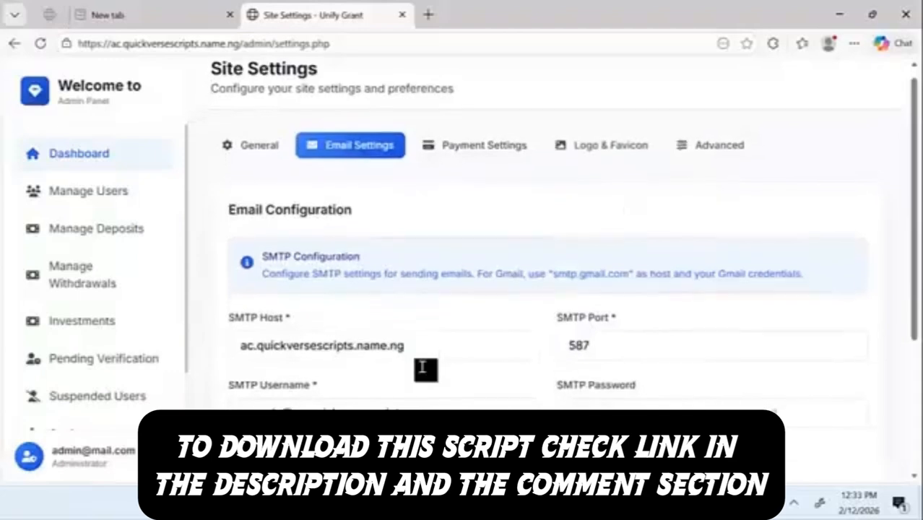
scroll(426, 368, "down", 2)
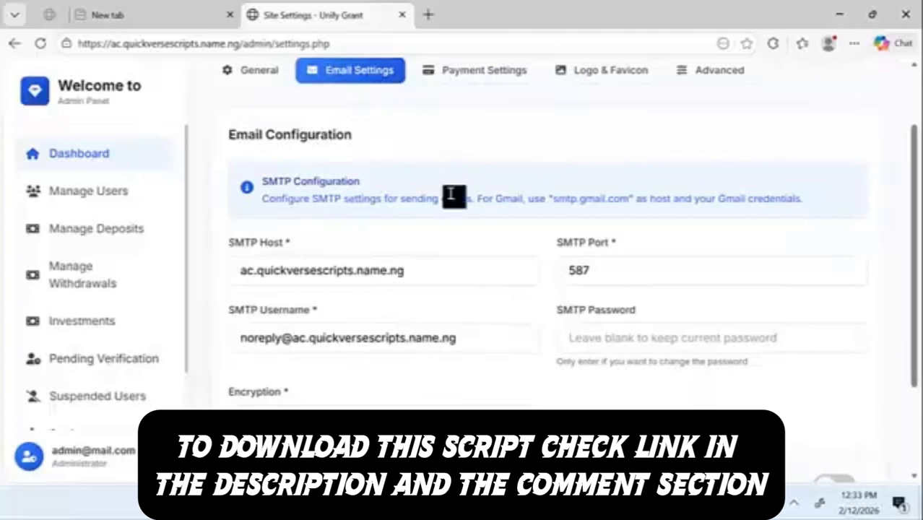
scroll(381, 346, "down", 3)
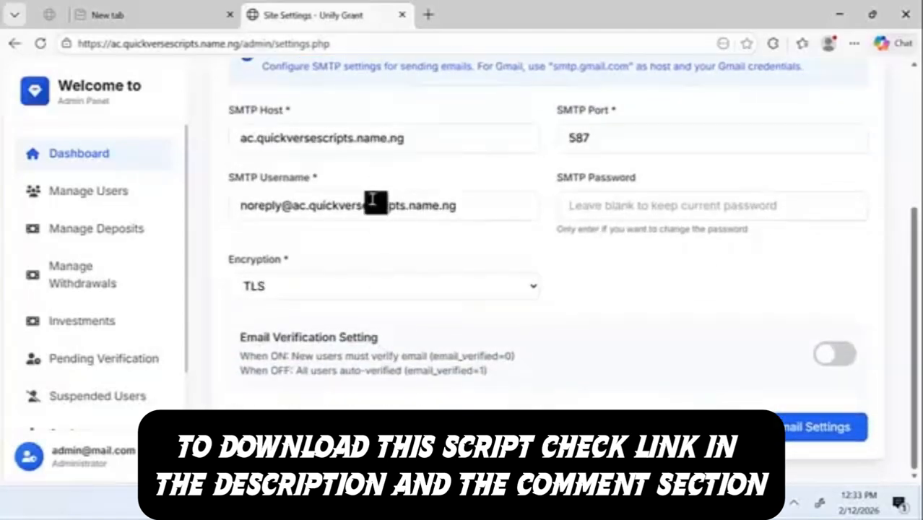
scroll(375, 201, "up", 4)
scroll(402, 293, "down", 2)
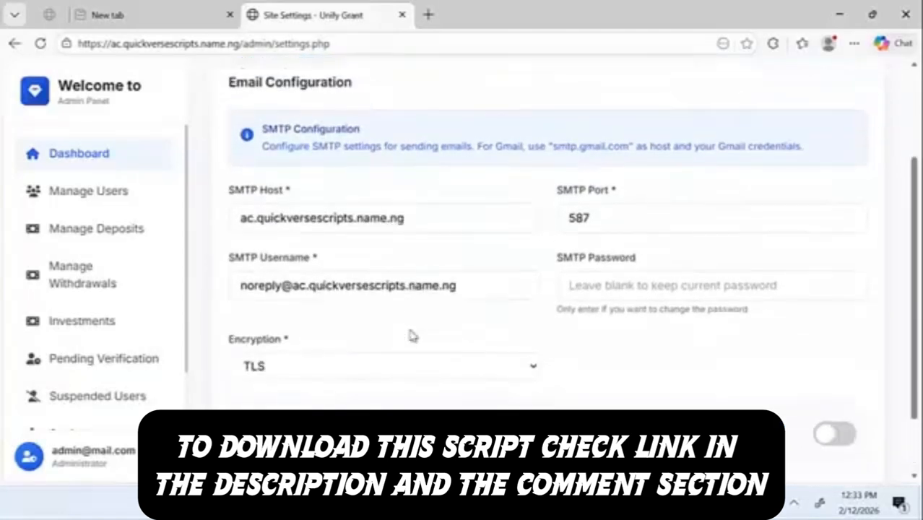
scroll(412, 335, "down", 1)
scroll(409, 285, "up", 2)
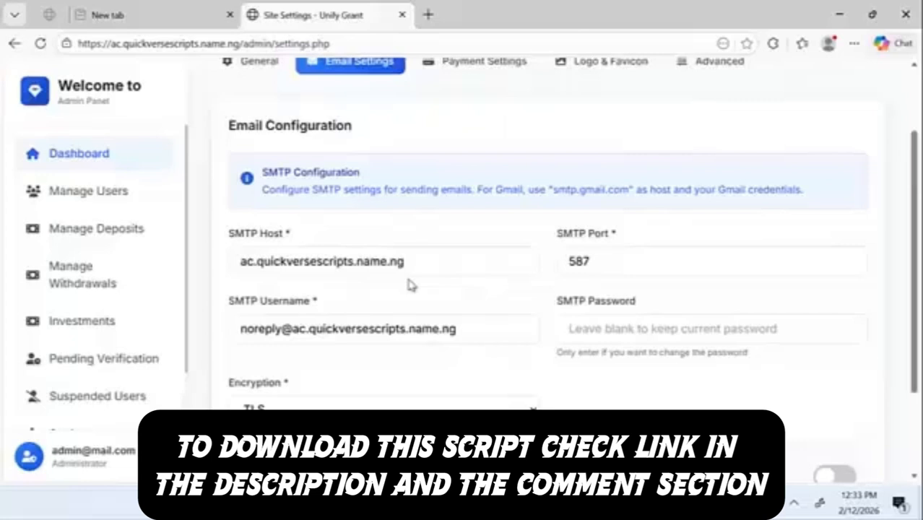
scroll(410, 284, "up", 2)
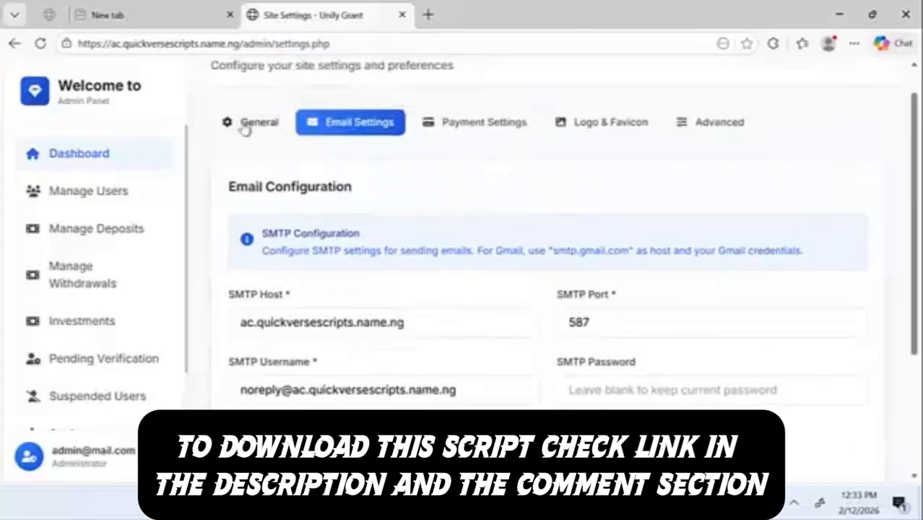
Step: Return to the General tab and review the site name Quick Verse and contact details
left_click(246, 126)
scroll(502, 316, "down", 5)
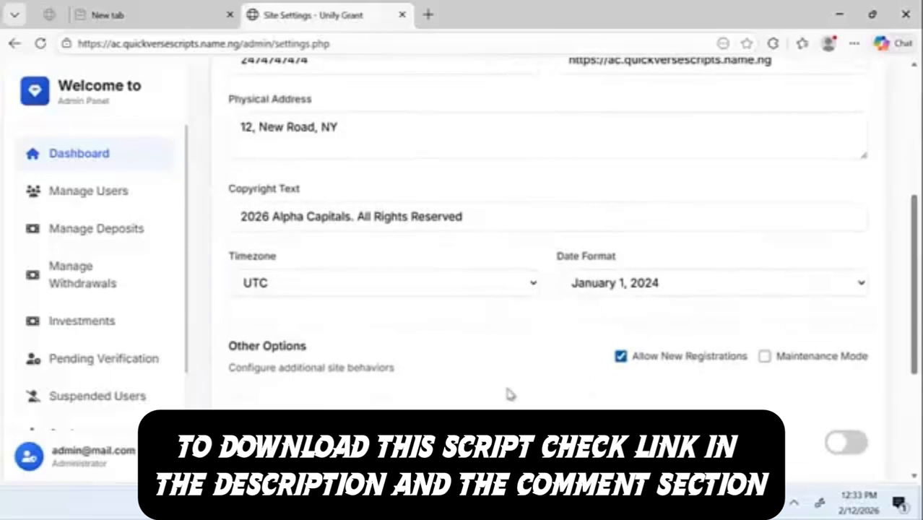
scroll(508, 394, "down", 5)
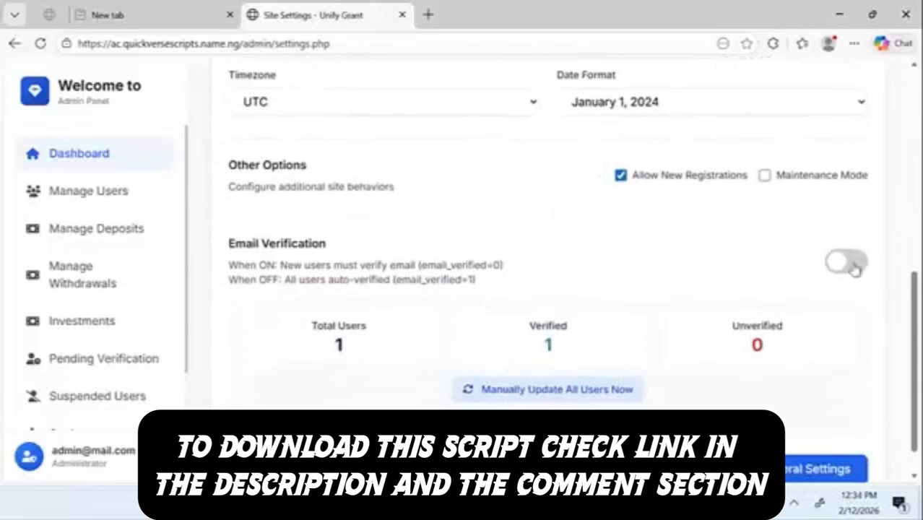
scroll(582, 272, "up", 10)
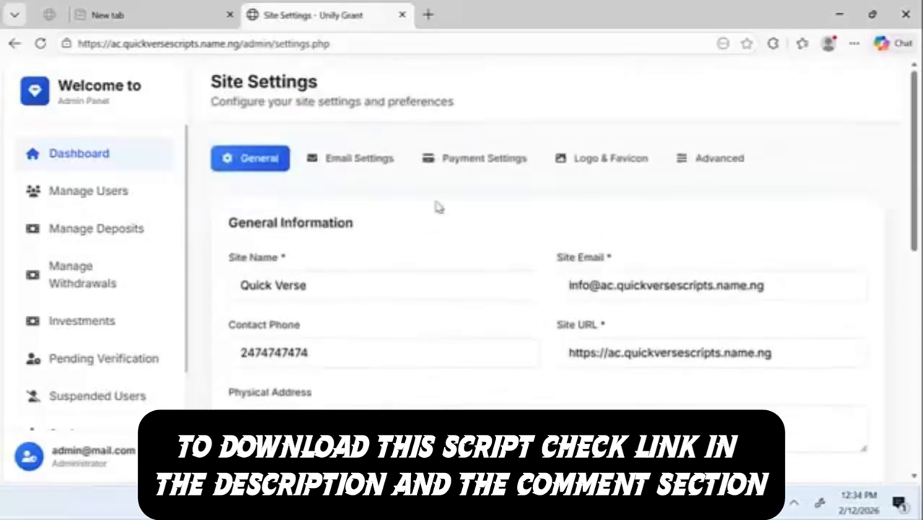
Step: In File Manager, open connection.php from the SQL folder in the editor
left_click(840, 14)
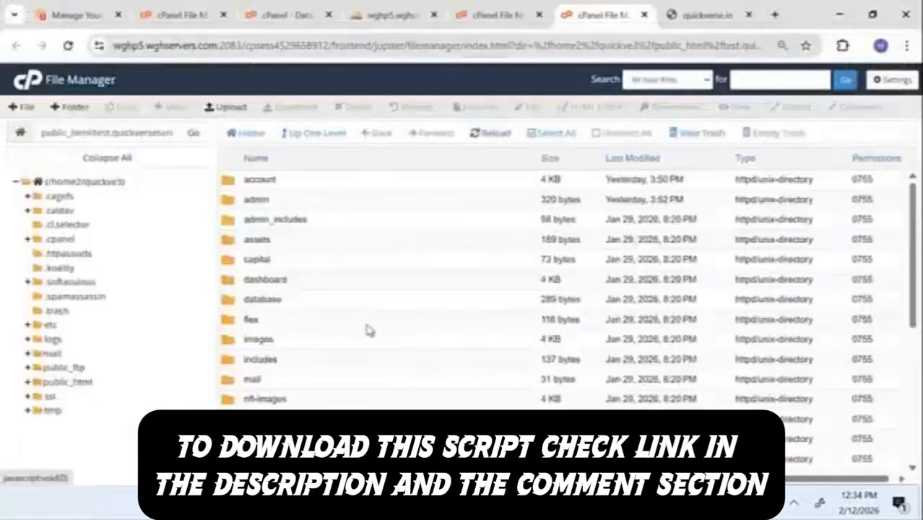
scroll(369, 330, "down", 4)
scroll(339, 303, "up", 1)
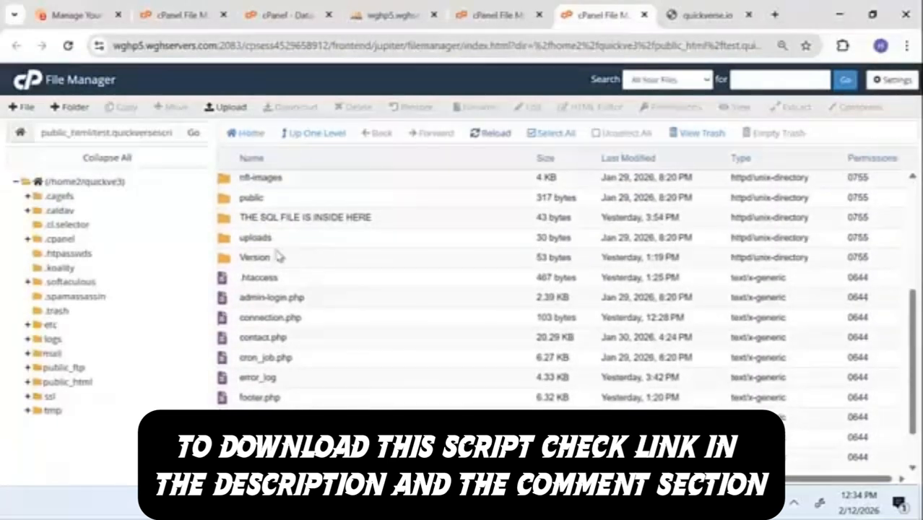
left_click(246, 217)
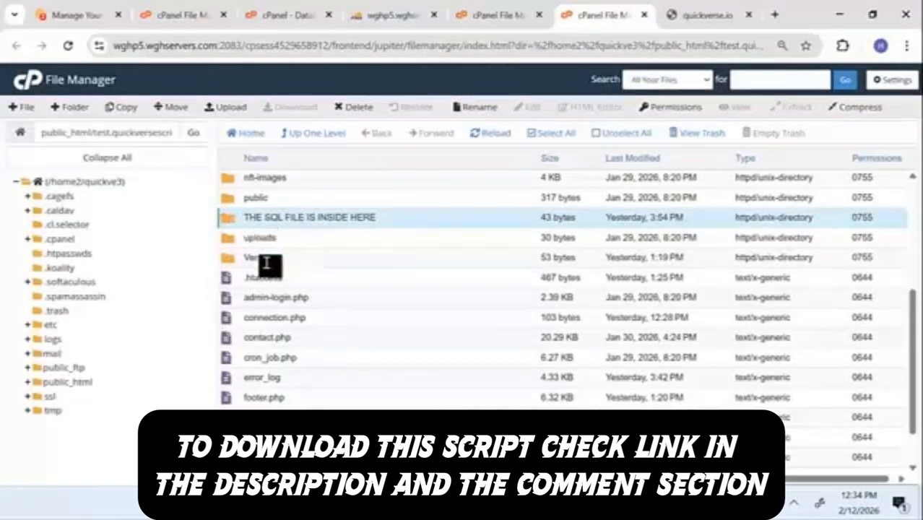
left_click(248, 318)
right_click(247, 319)
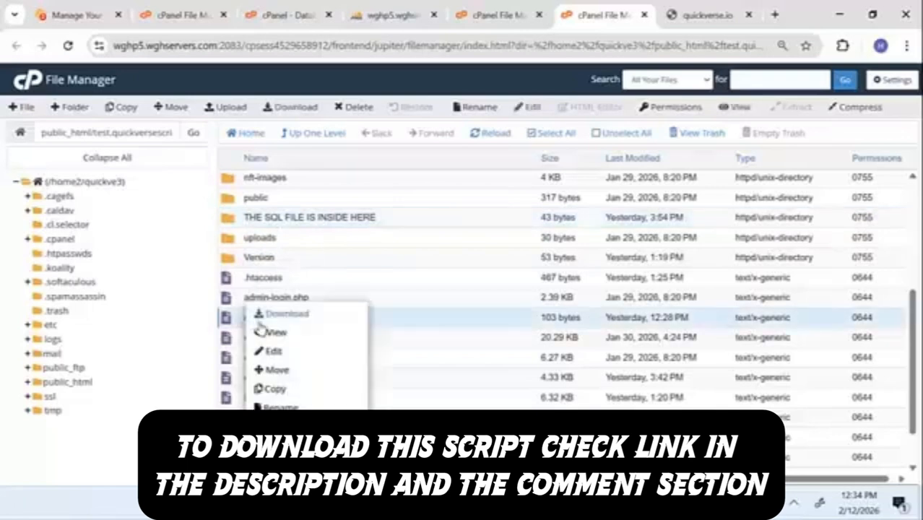
left_click(275, 351)
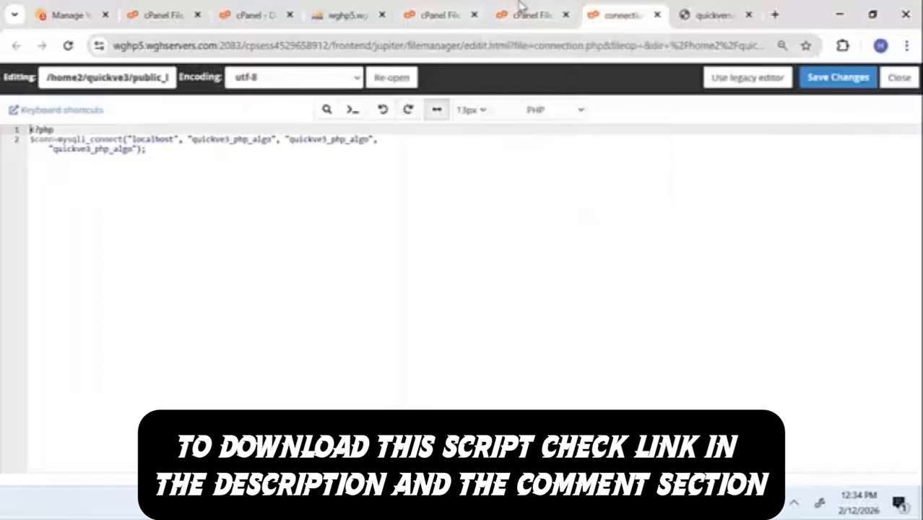
Step: Copy the database name quickve3_alphacapitaldb from the Database Wizard completion page
left_click(462, 11)
left_click(235, 10)
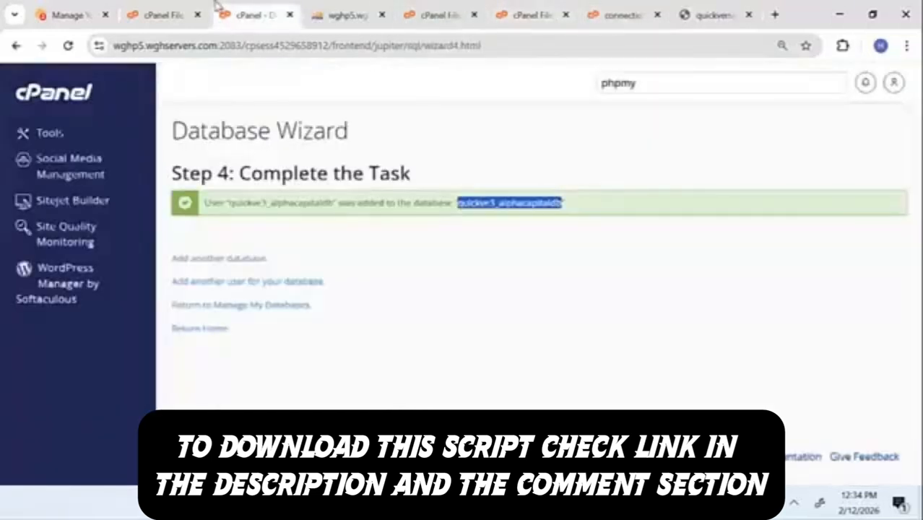
right_click(488, 201)
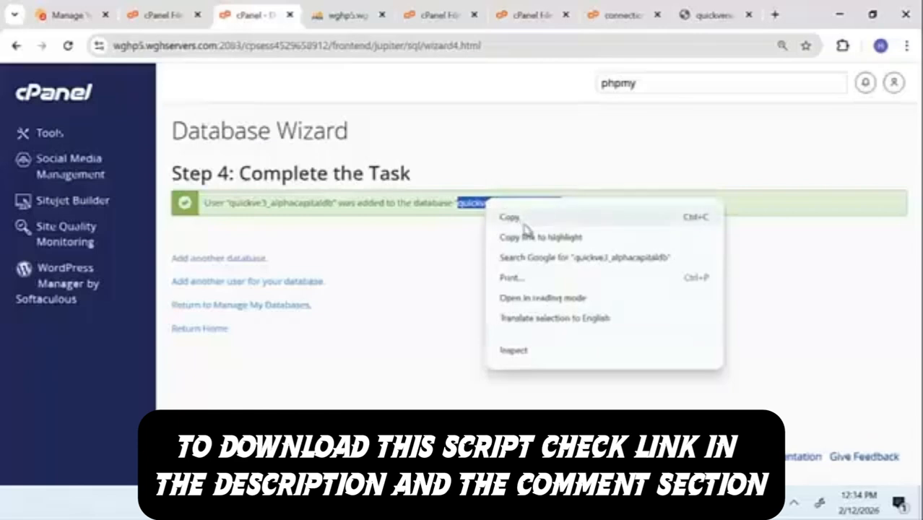
left_click(523, 221)
left_click(603, 10)
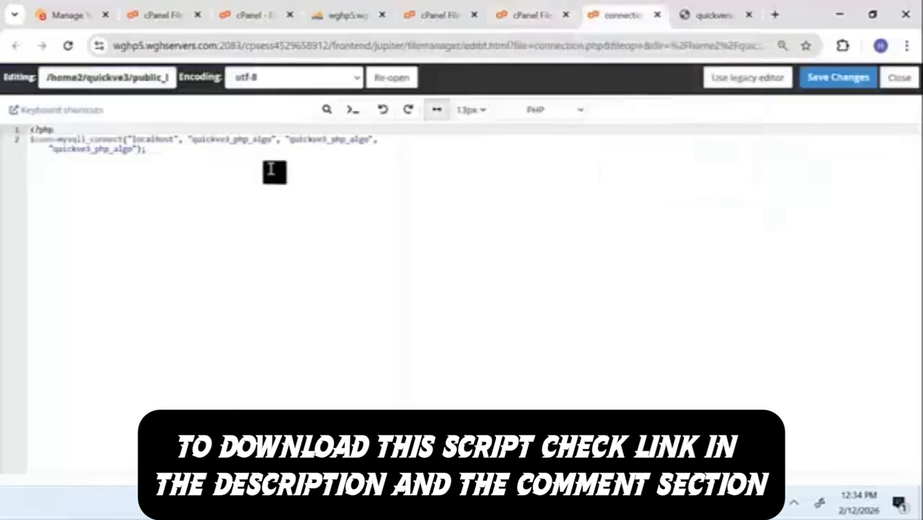
Step: Replace both quickve3_php_algo values in mysqli_connect with quickve3_alphacapitaldb
left_click(228, 143)
double_click(228, 143)
right_click(229, 142)
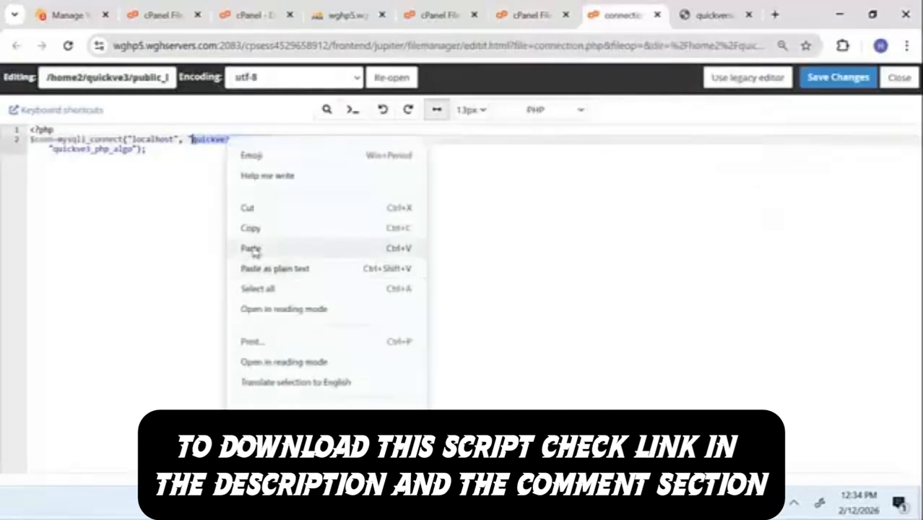
left_click(256, 247)
double_click(341, 142)
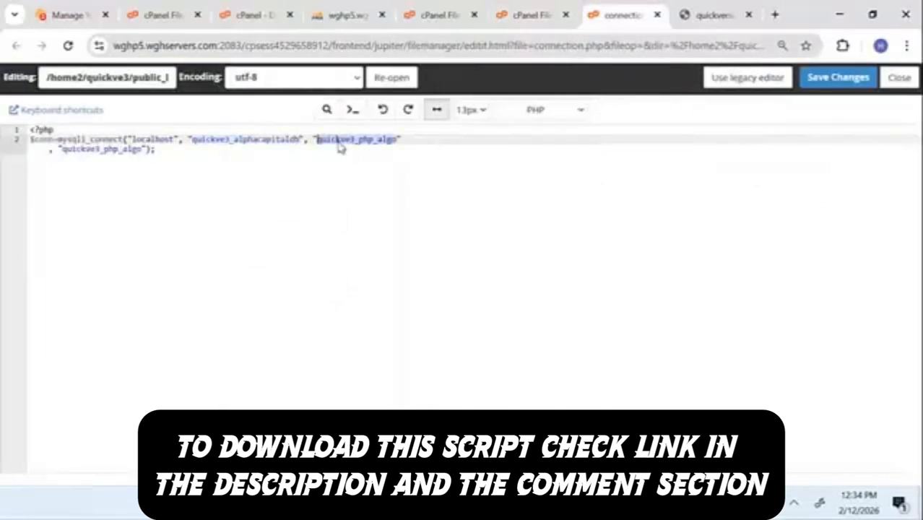
right_click(337, 142)
left_click(370, 248)
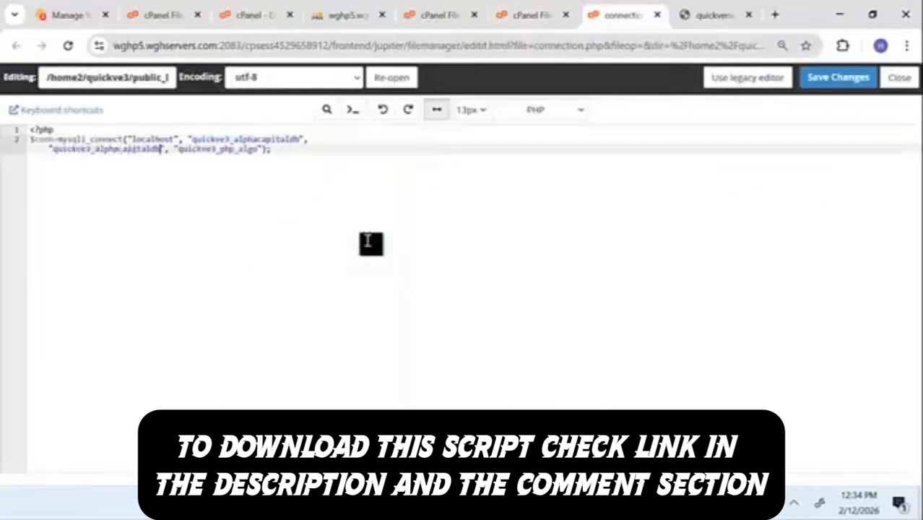
Step: Replace the password string with the copied value, save connection.php, and view quickverse.io
double_click(199, 149)
right_click(199, 149)
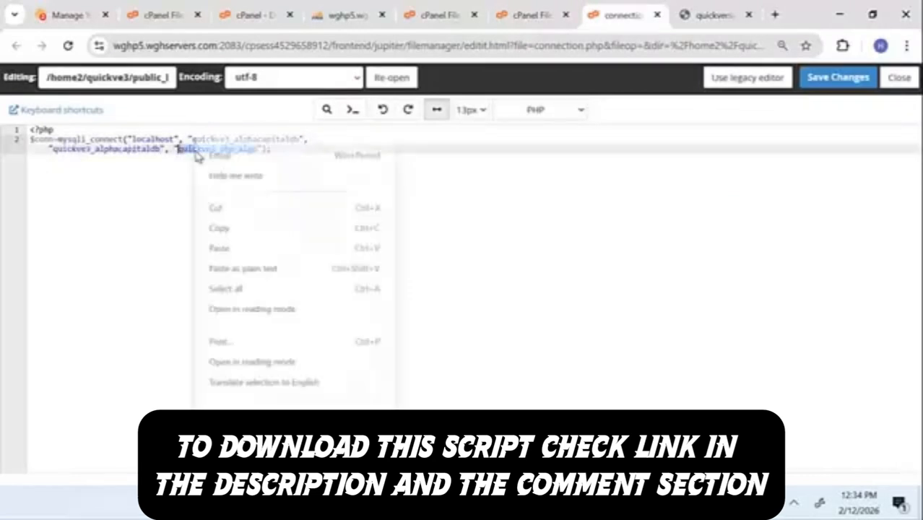
left_click(238, 247)
left_click(831, 80)
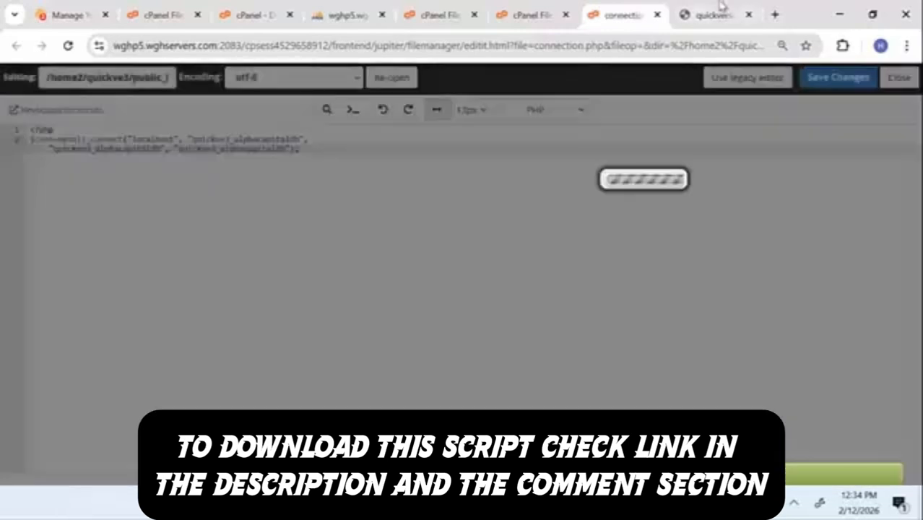
left_click(715, 15)
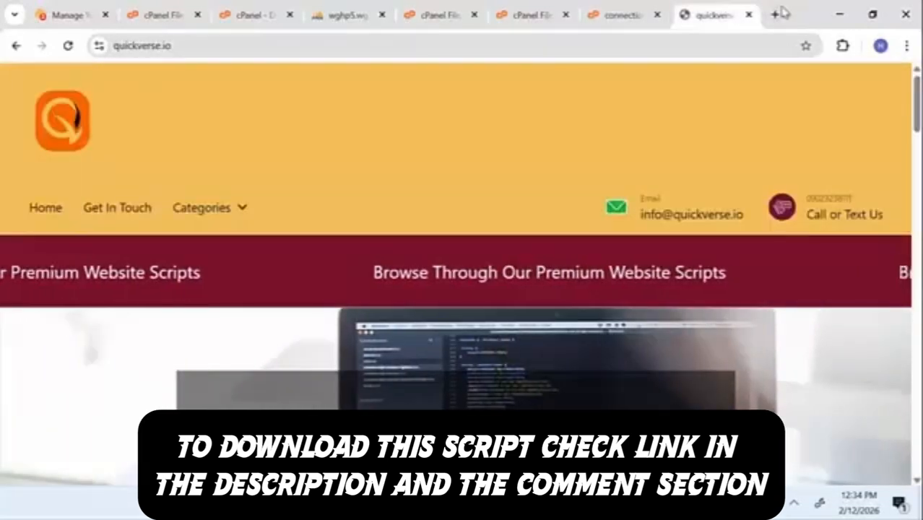
Step: Open SETUP-INSTRUCTIONS for editing and review its admin login URL and connection.php notes
left_click(592, 9)
left_click(506, 8)
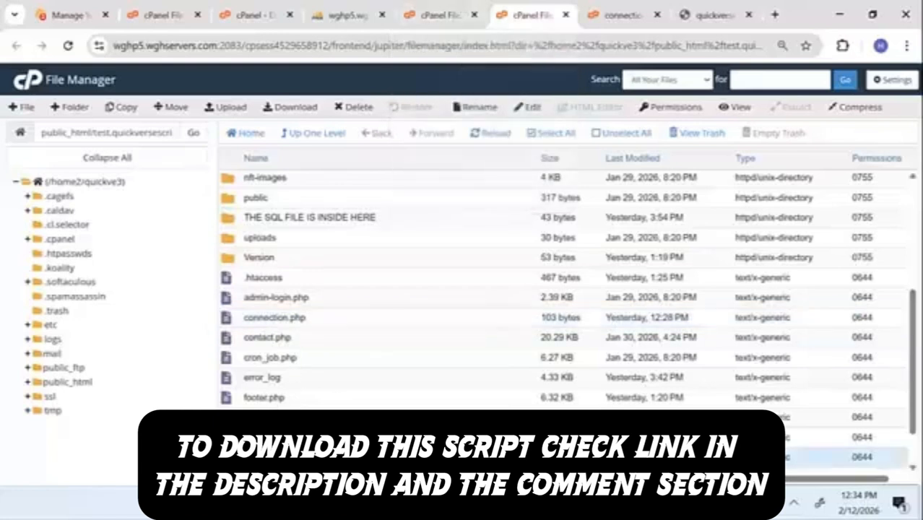
right_click(233, 304)
left_click(276, 352)
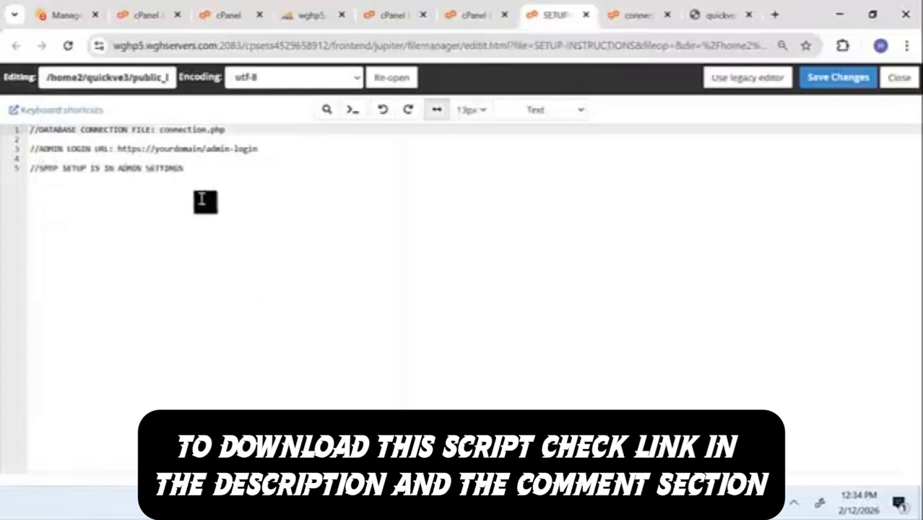
left_click(209, 149)
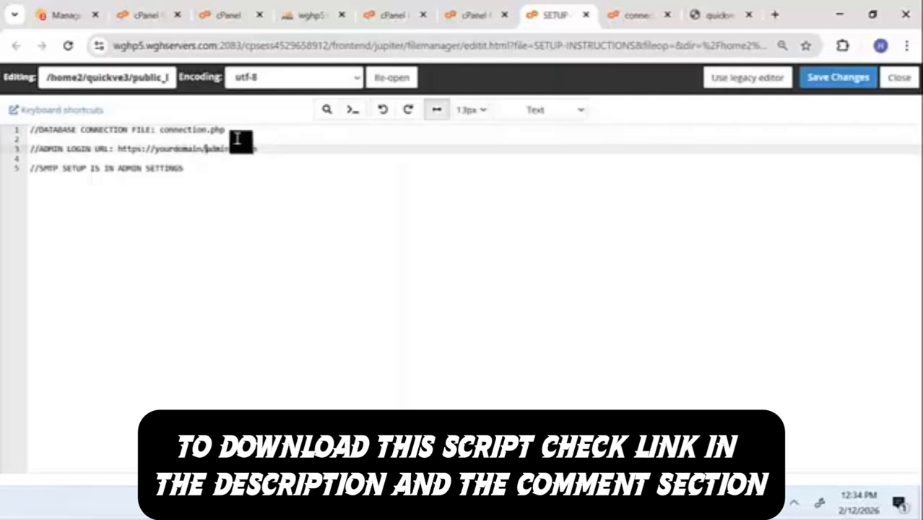
left_click_drag(228, 131, 159, 130)
Step: Re-save connection.php in its editor tab
left_click(611, 9)
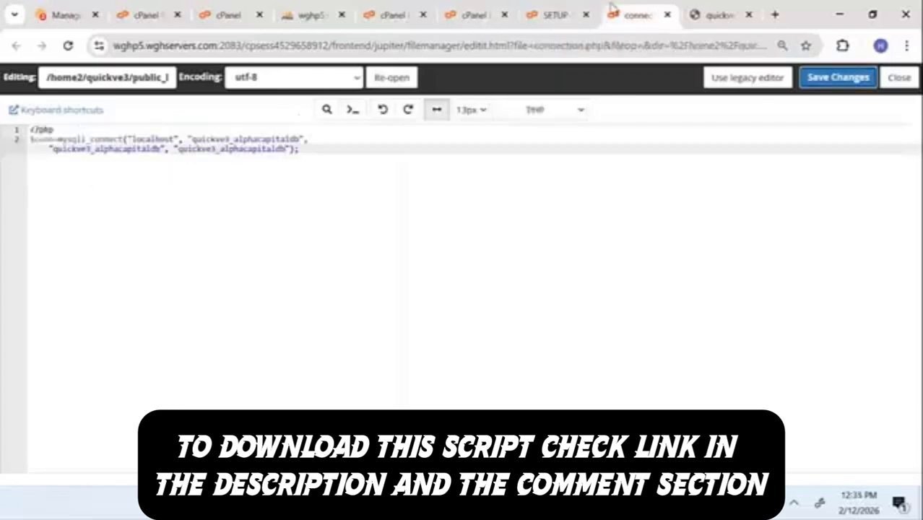
left_click(801, 77)
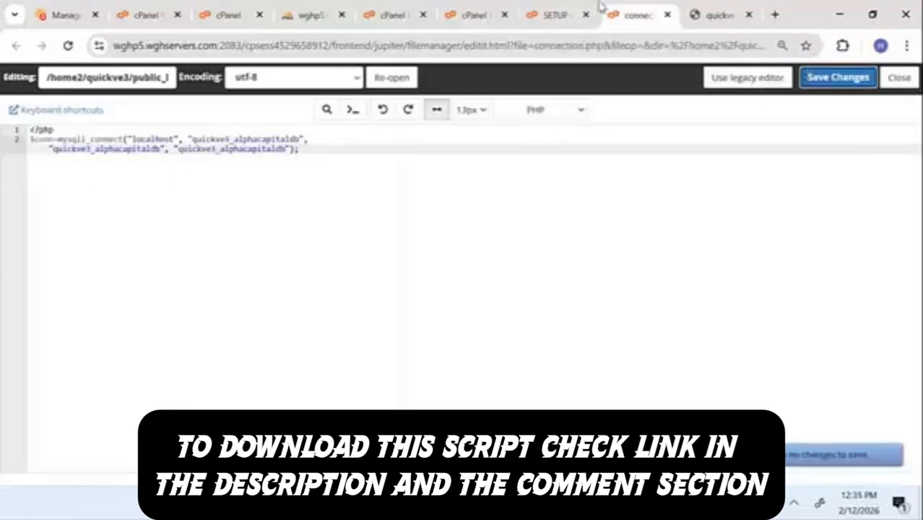
left_click(549, 8)
left_click_drag(547, 5, 492, 5)
left_click(408, 9)
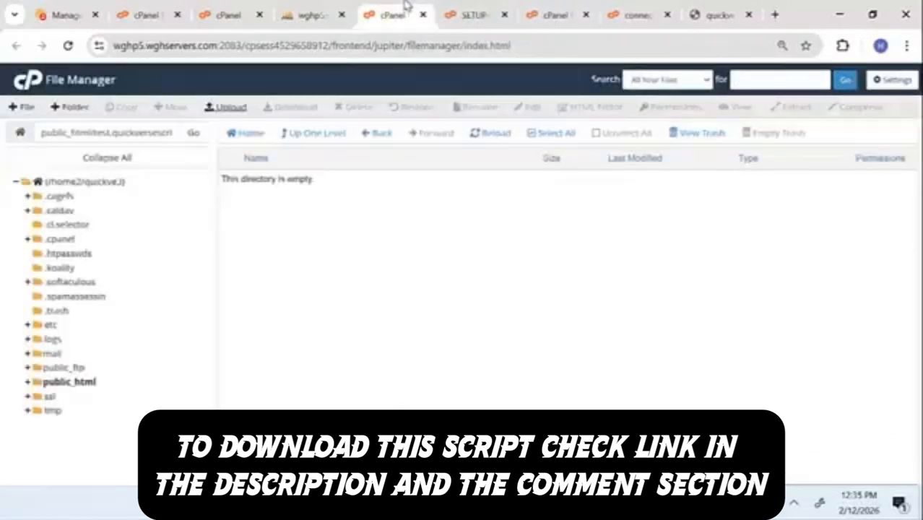
Step: Return to the Database Wizard completion page and select the old tool search text
left_click(318, 10)
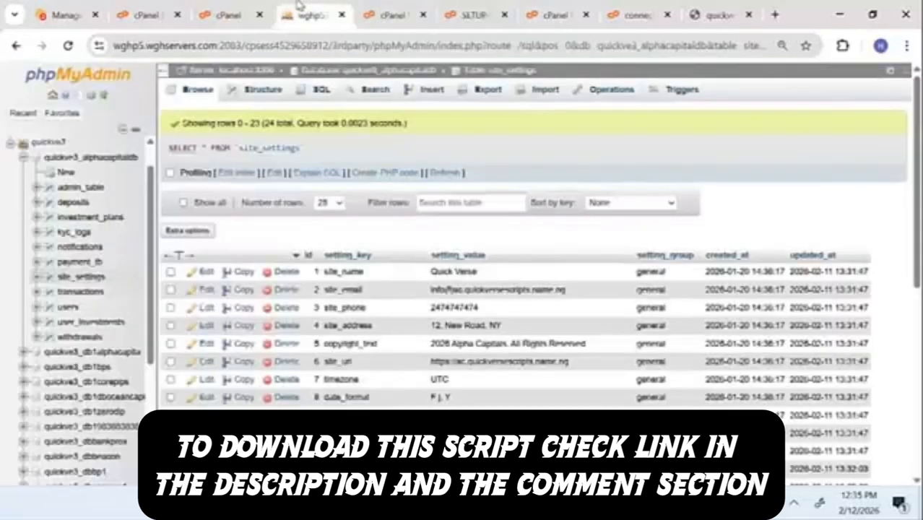
left_click(242, 12)
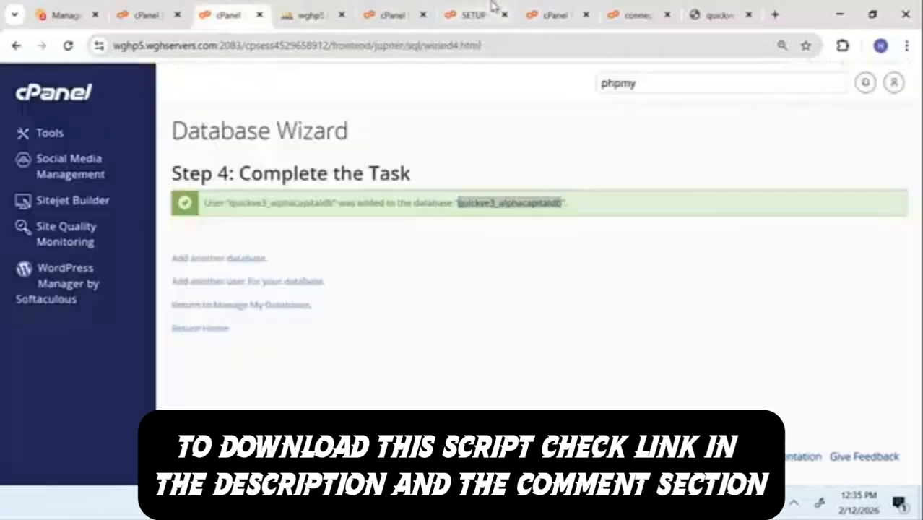
left_click(491, 9)
left_click(536, 9)
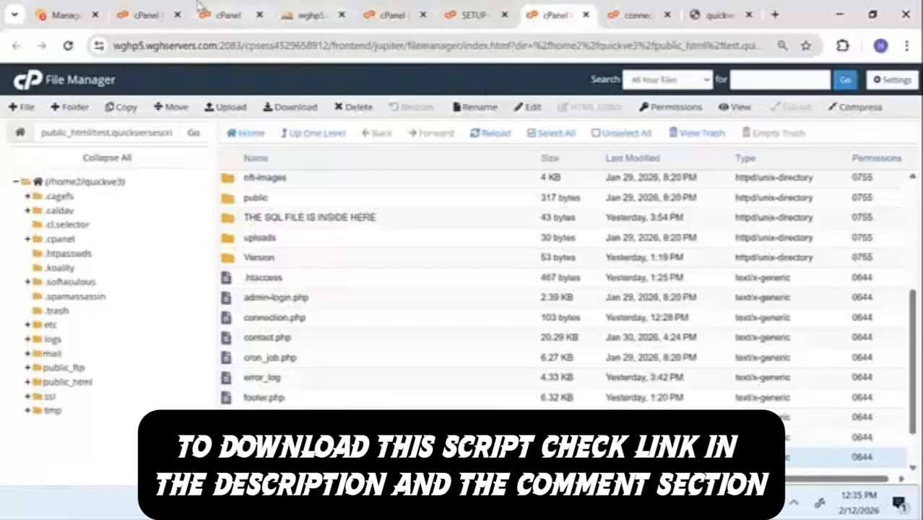
left_click(221, 10)
left_click(161, 7)
left_click(217, 10)
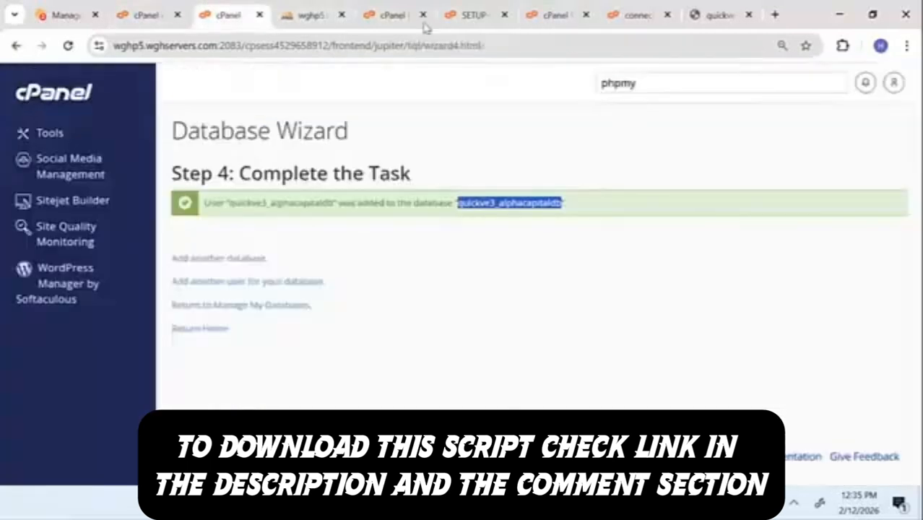
double_click(612, 86)
Step: Search cPanel tools for 'domain' and open the Domains page
key("BackSpace")
type("domain")
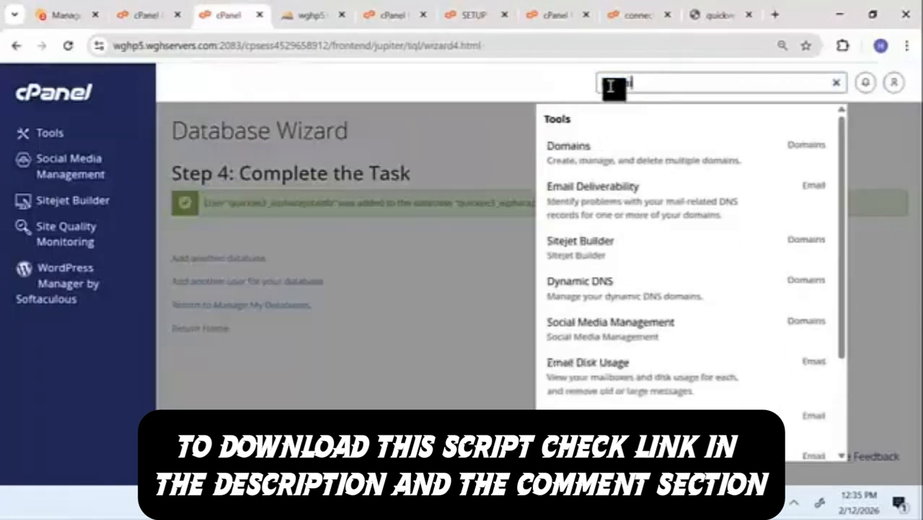
left_click(583, 147)
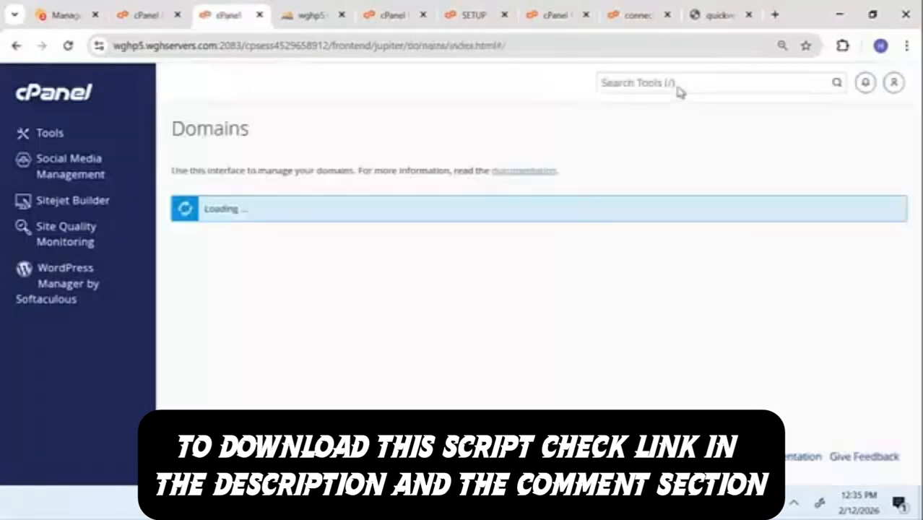
left_click(679, 87)
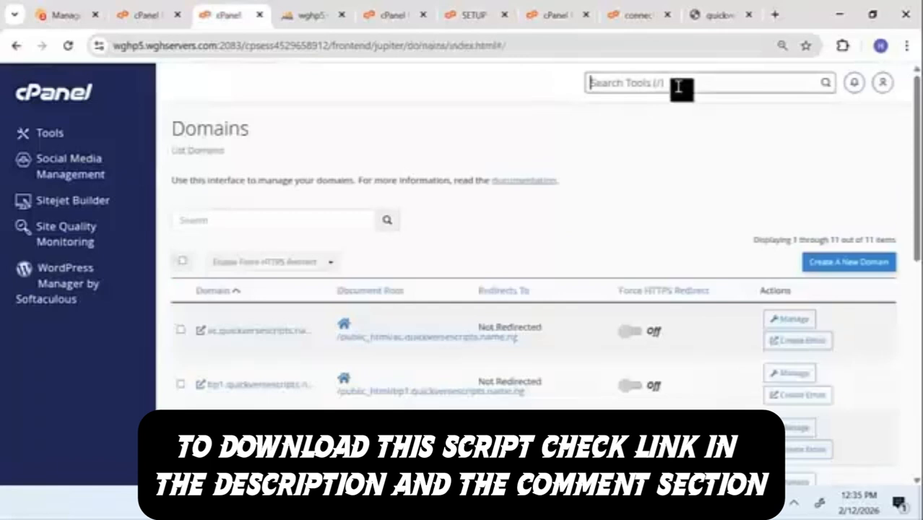
Step: Filter the domain list for the test subdomain and open test.quickversescripts.name.ng in a new tab
left_click(296, 228)
type("tnst")
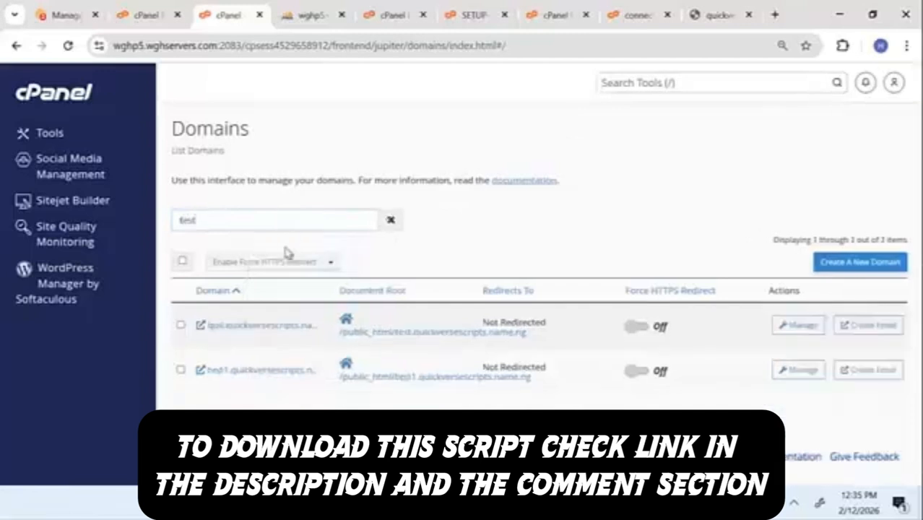
left_click(262, 327)
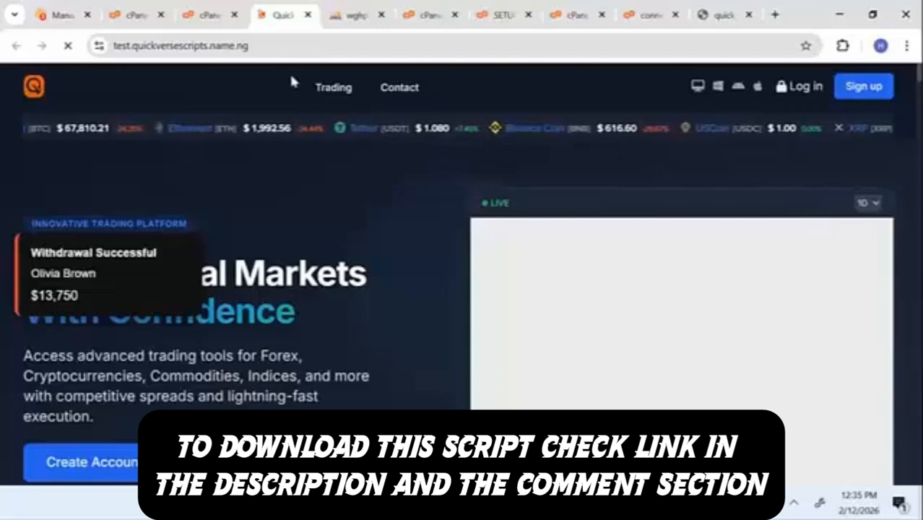
Step: Load the site's /admin-login page
left_click(276, 55)
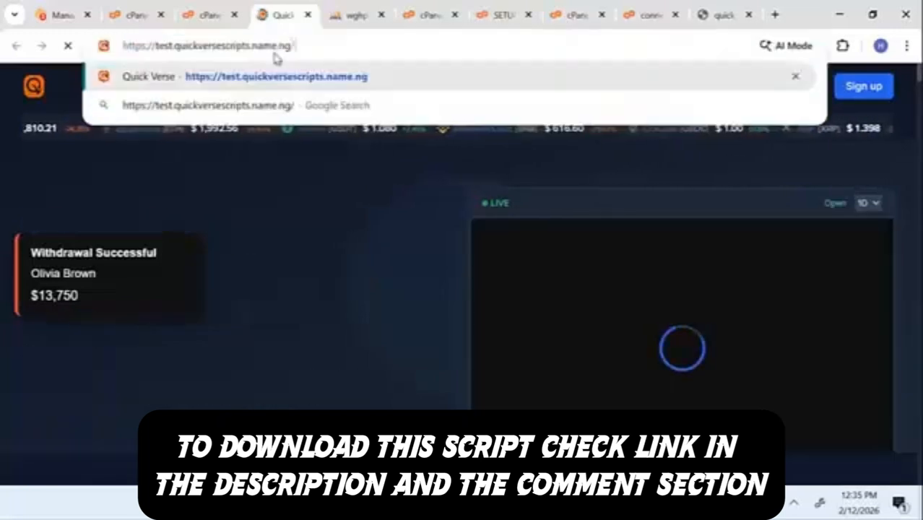
type("admin")
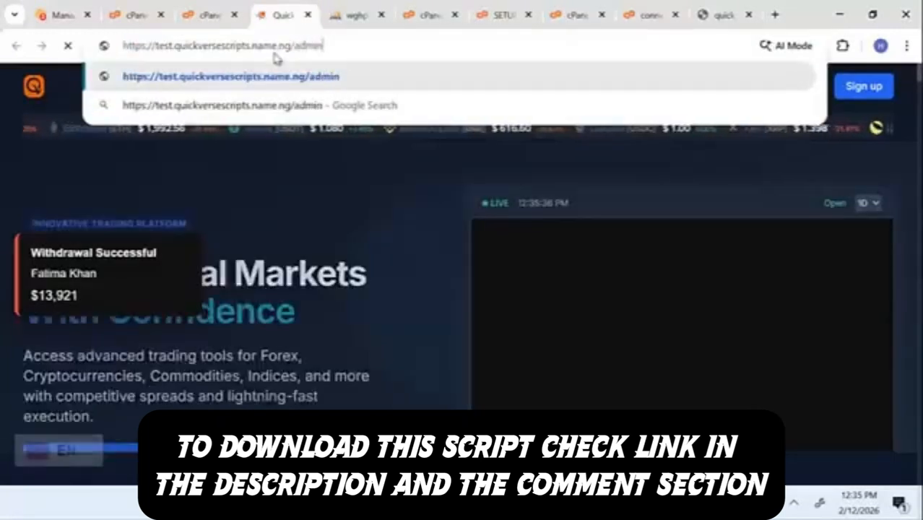
type("-lo")
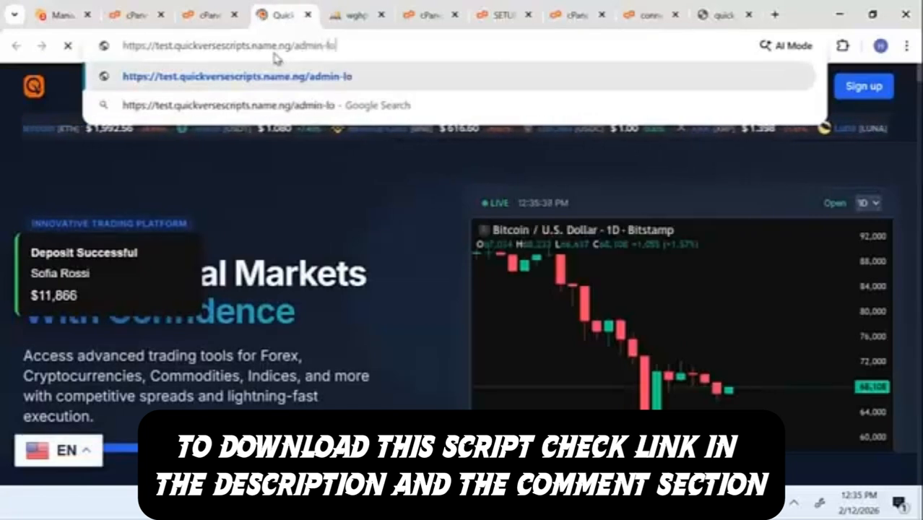
type("gin")
key("Return")
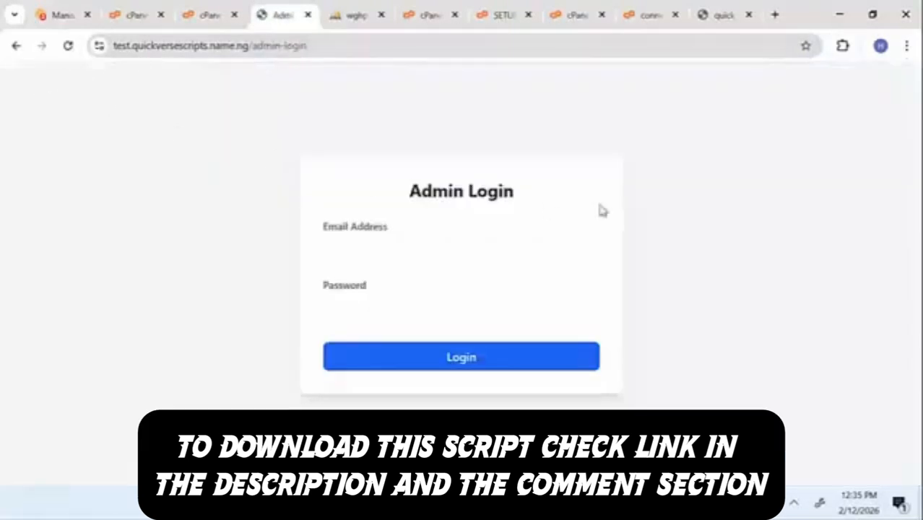
Step: Log in with the admin email and password, then dismiss Chrome's breach warning and save-password prompt
left_click(489, 250)
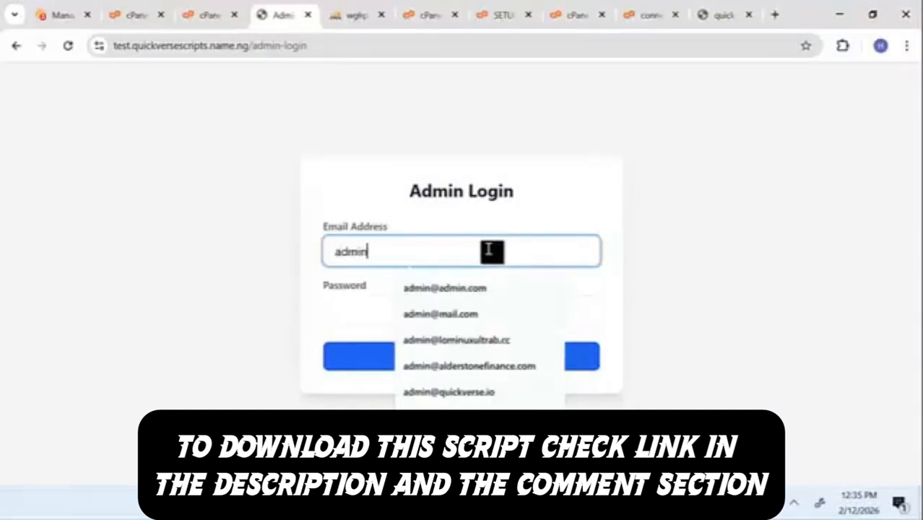
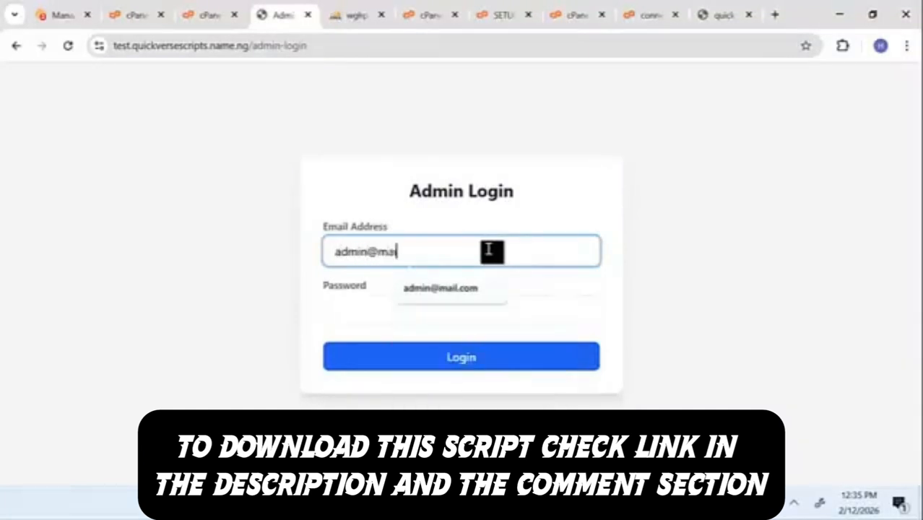
left_click(419, 306)
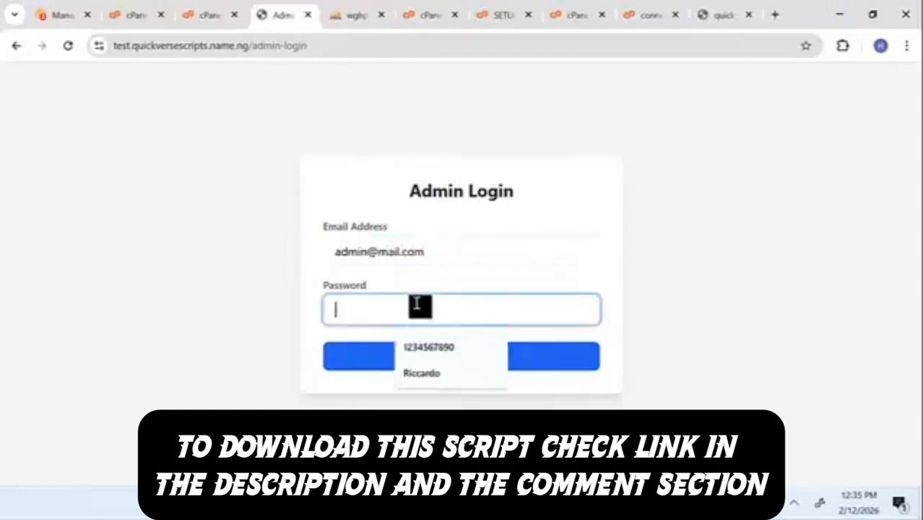
left_click(435, 349)
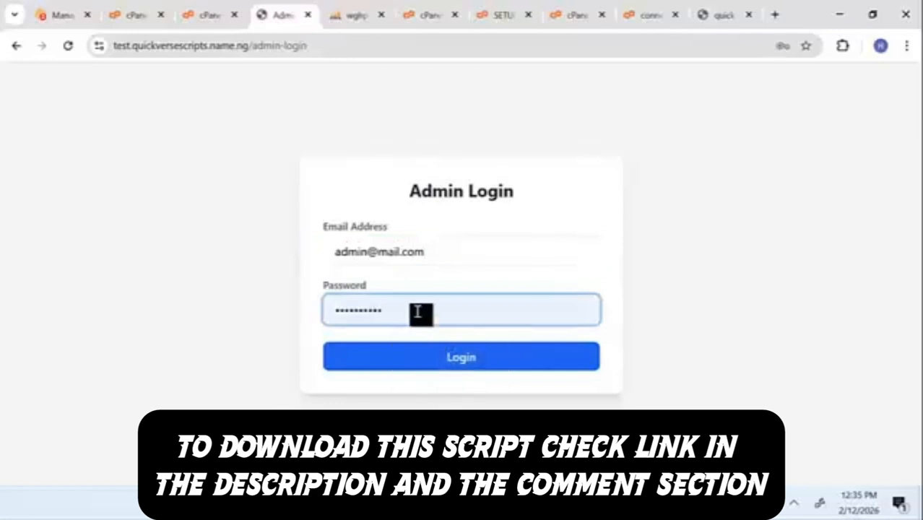
key("BackSpace")
key("BackSpace")
key("BackSpace")
key("BackSpace")
key("BackSpace")
key("BackSpace")
type("123")
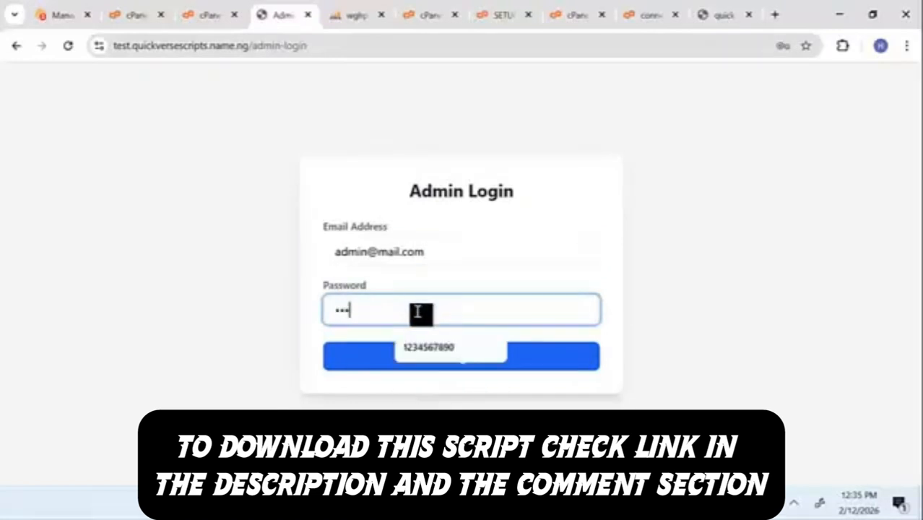
type("456")
key("Return")
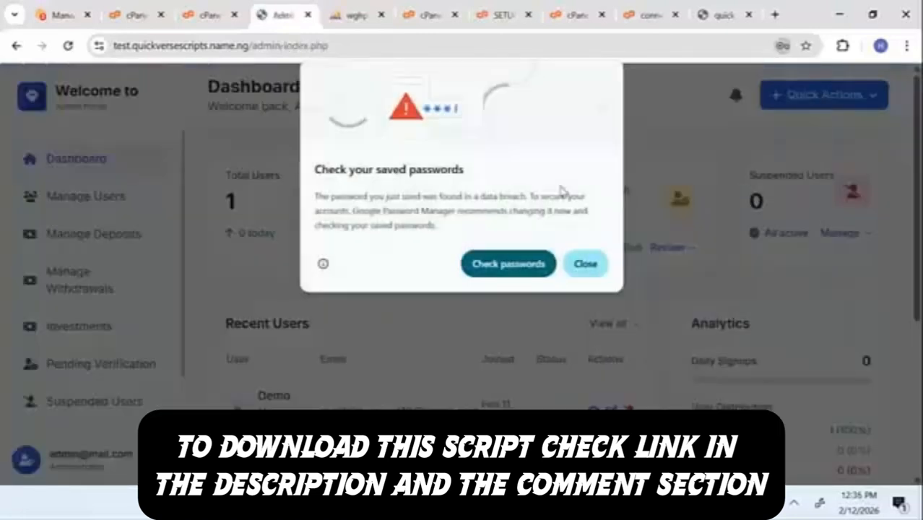
left_click(572, 268)
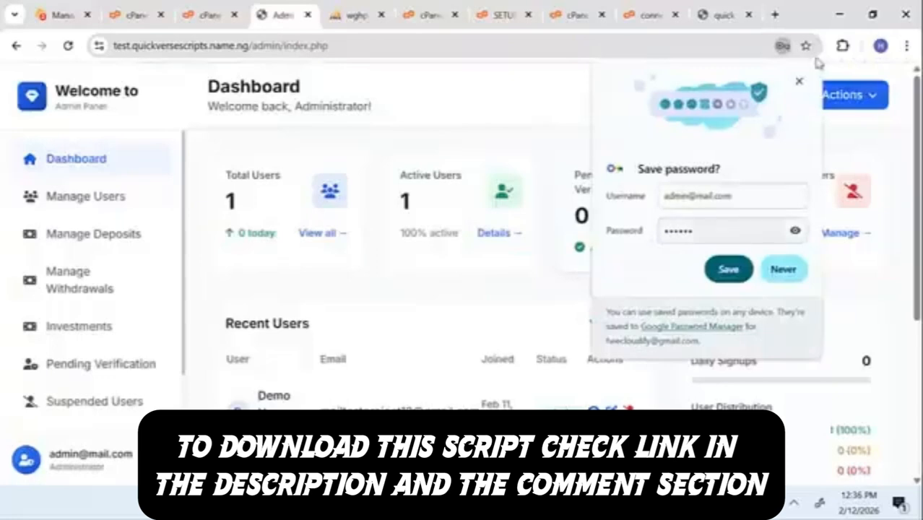
left_click(799, 83)
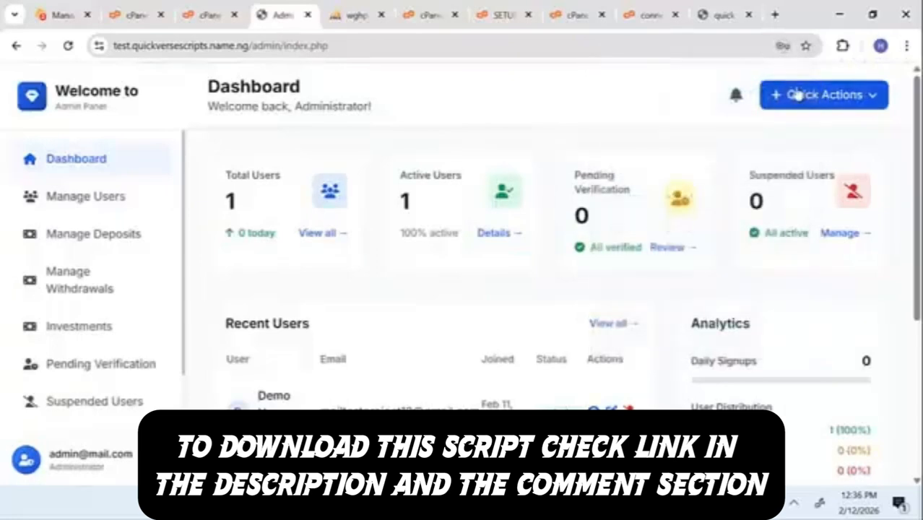